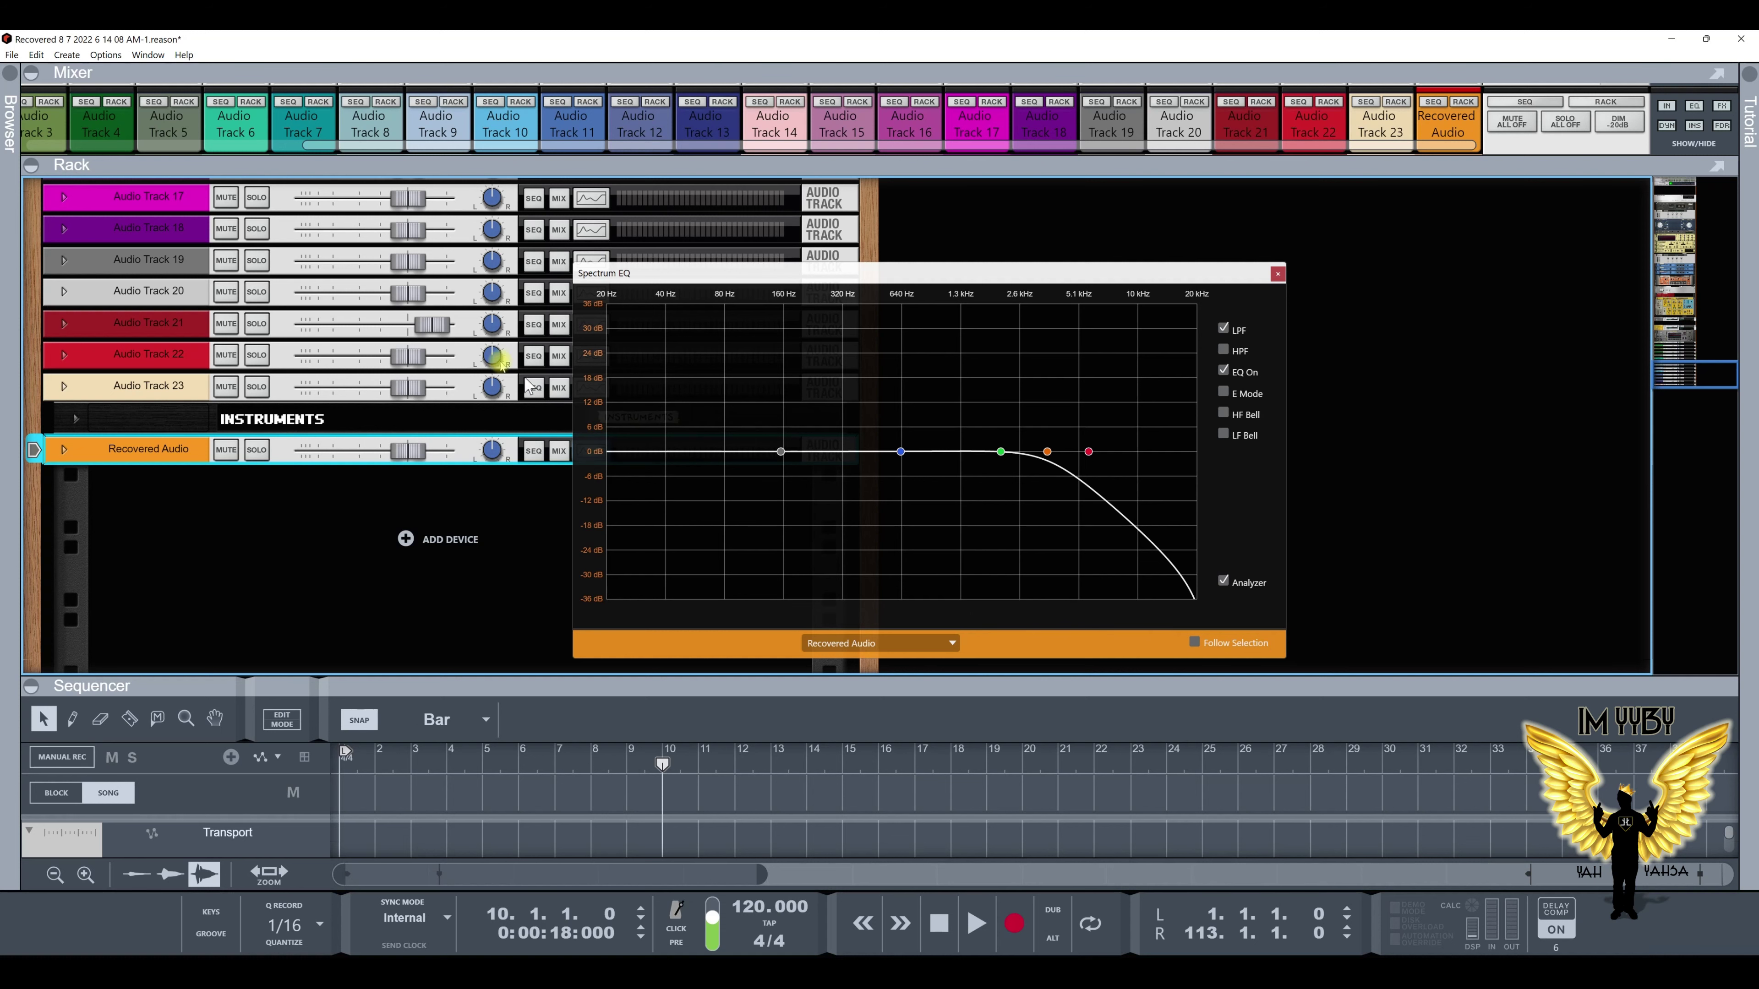
Close the Spectrum EQ window and maximize the mixer, bringing the channel EQ, inserts and send sections into view
click(1277, 276)
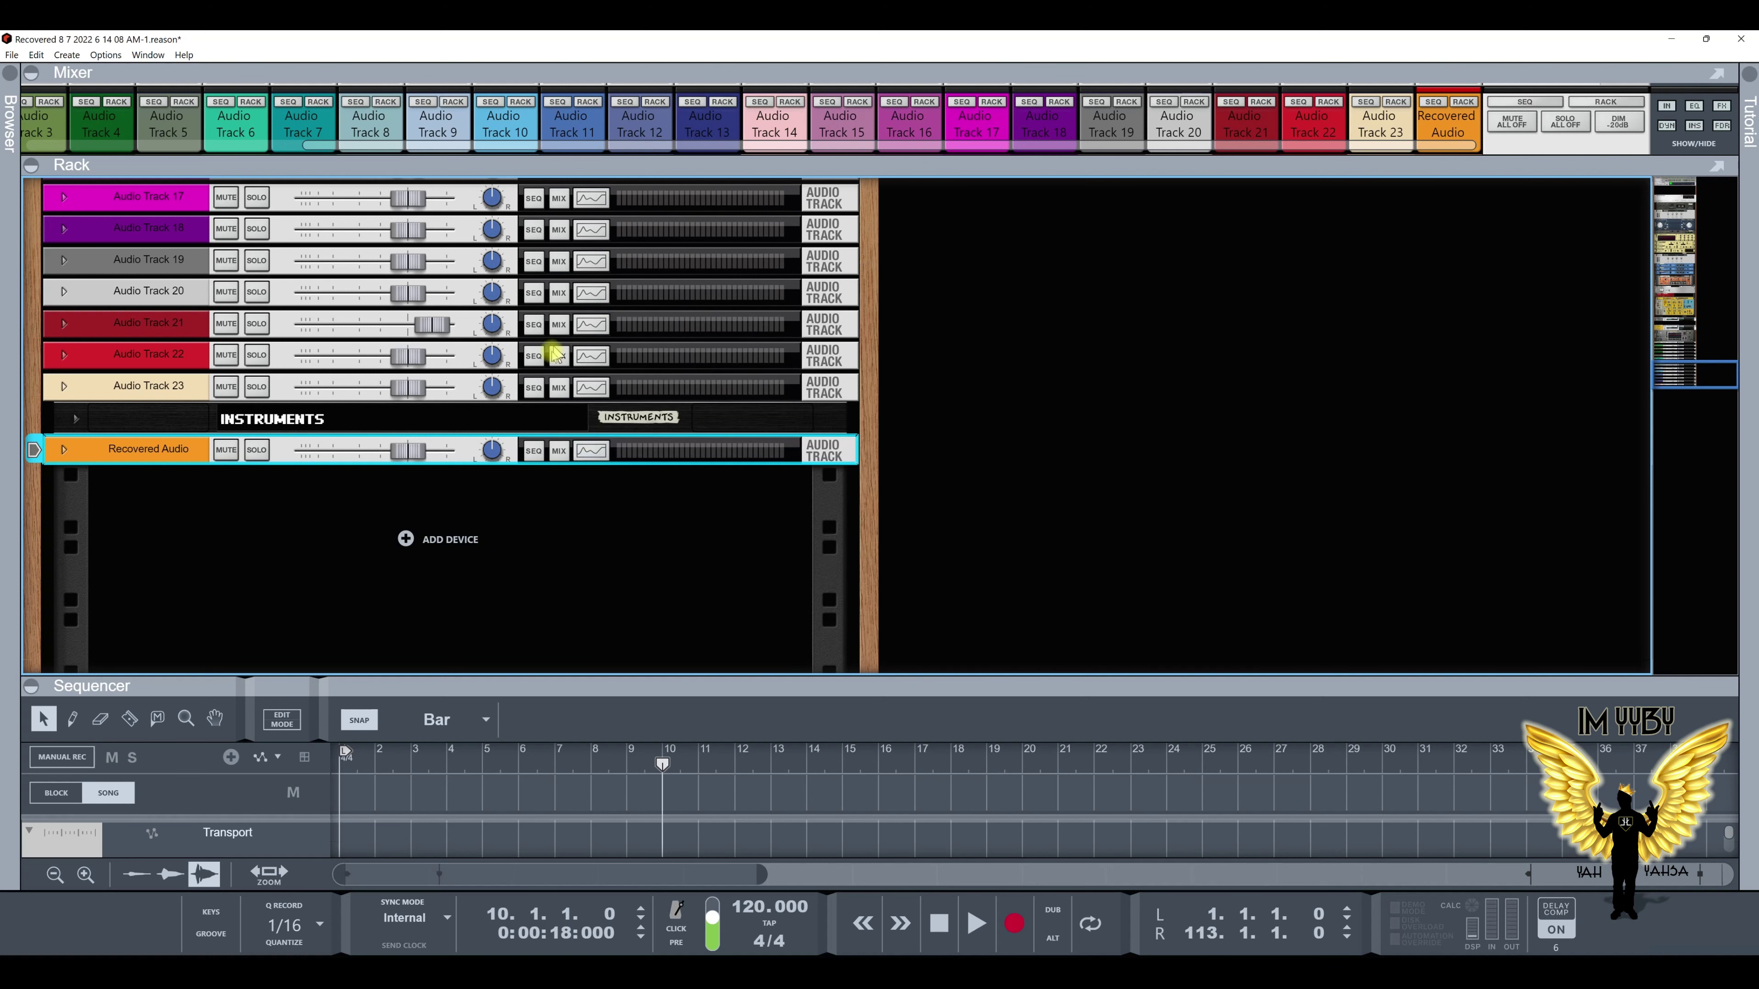
click(451, 101)
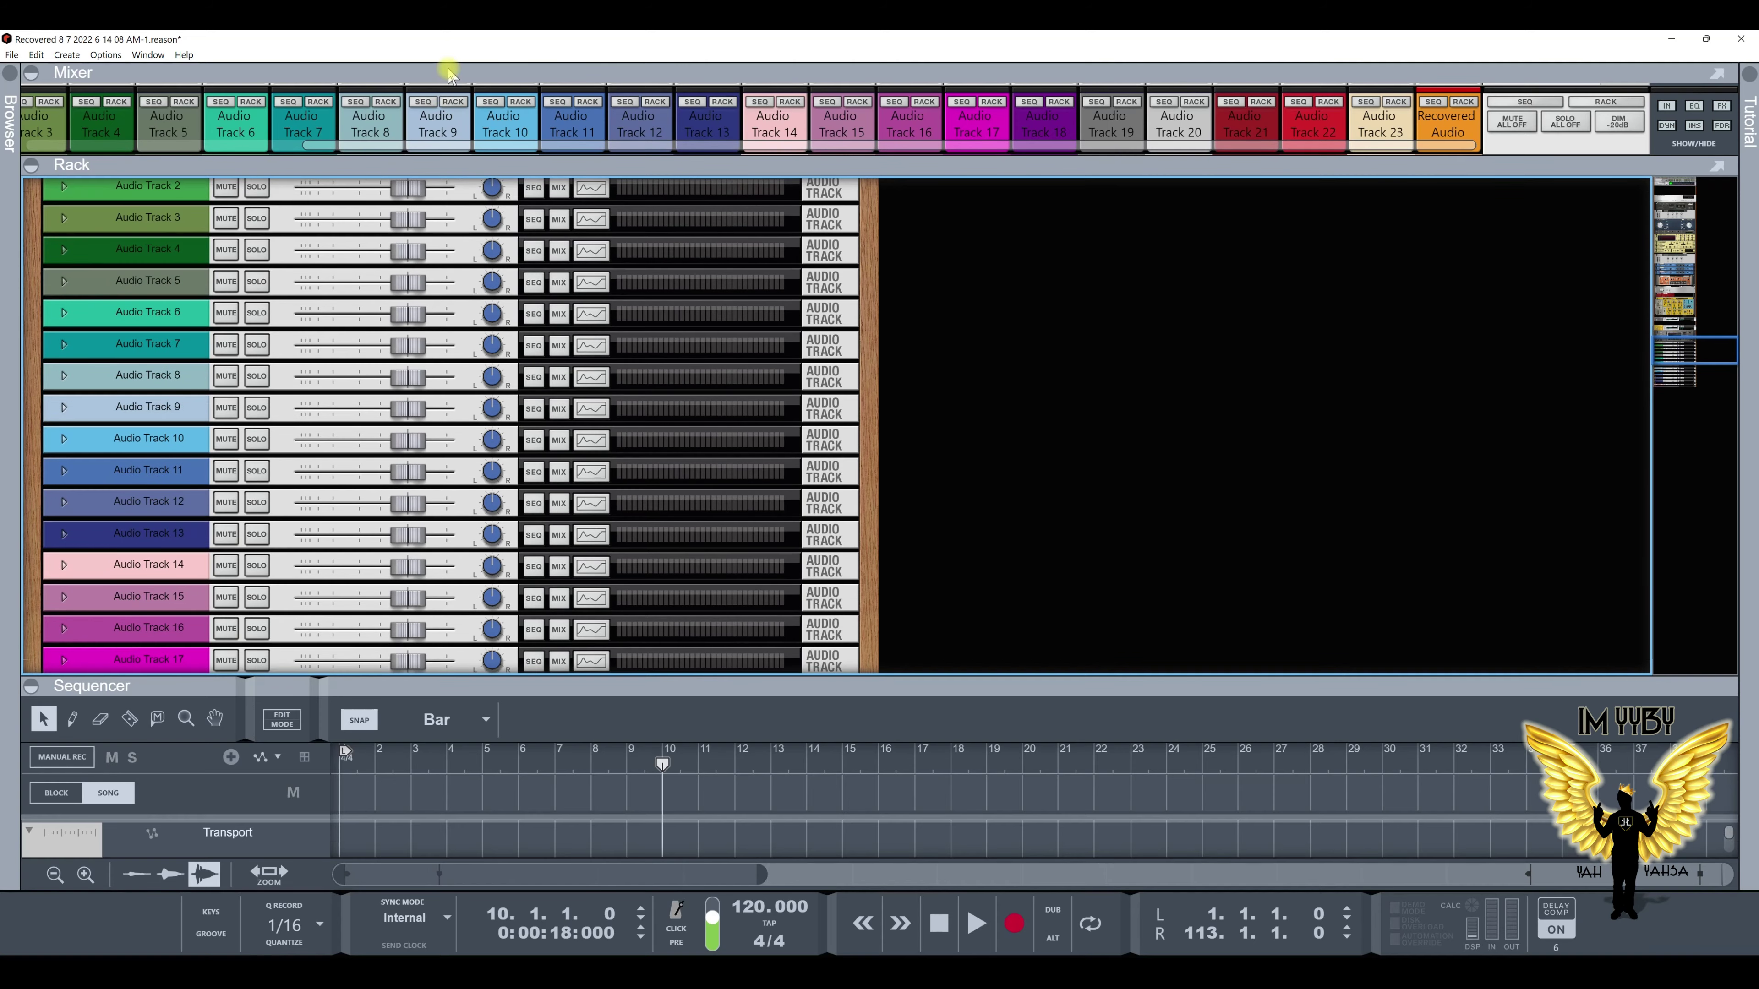
double_click(451, 69)
scroll(537, 361, up, 10)
scroll(537, 361, up, 5)
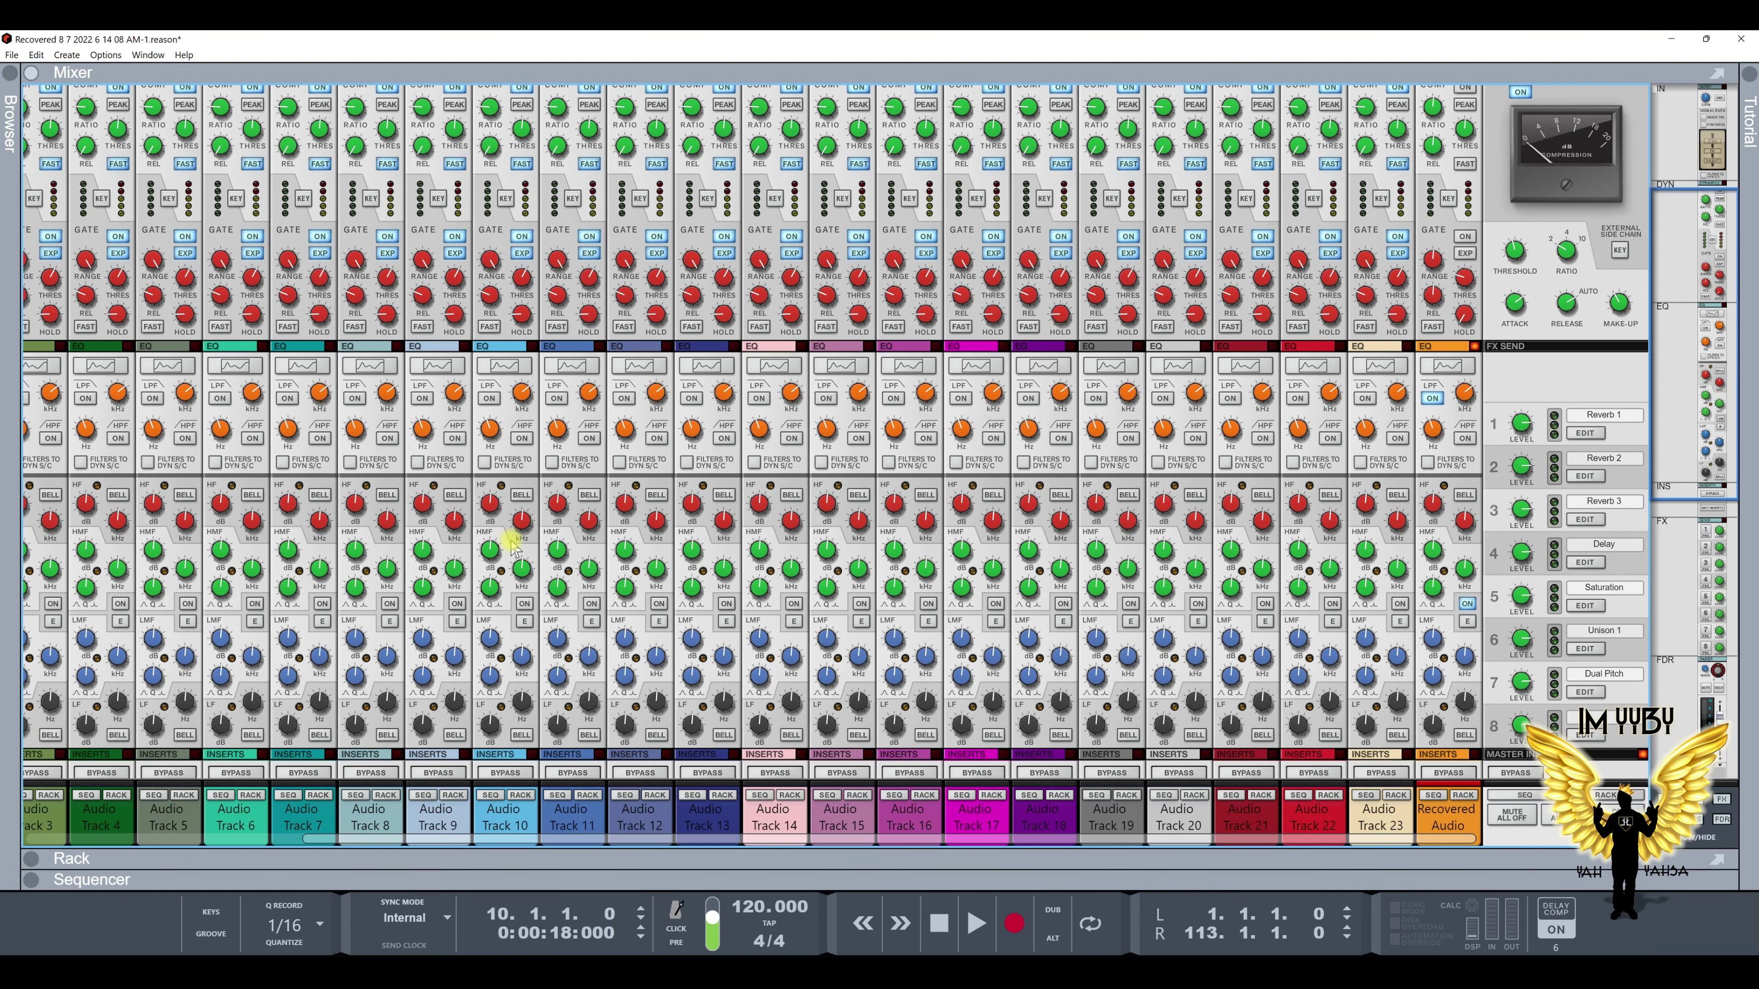
scroll(511, 547, down, 3)
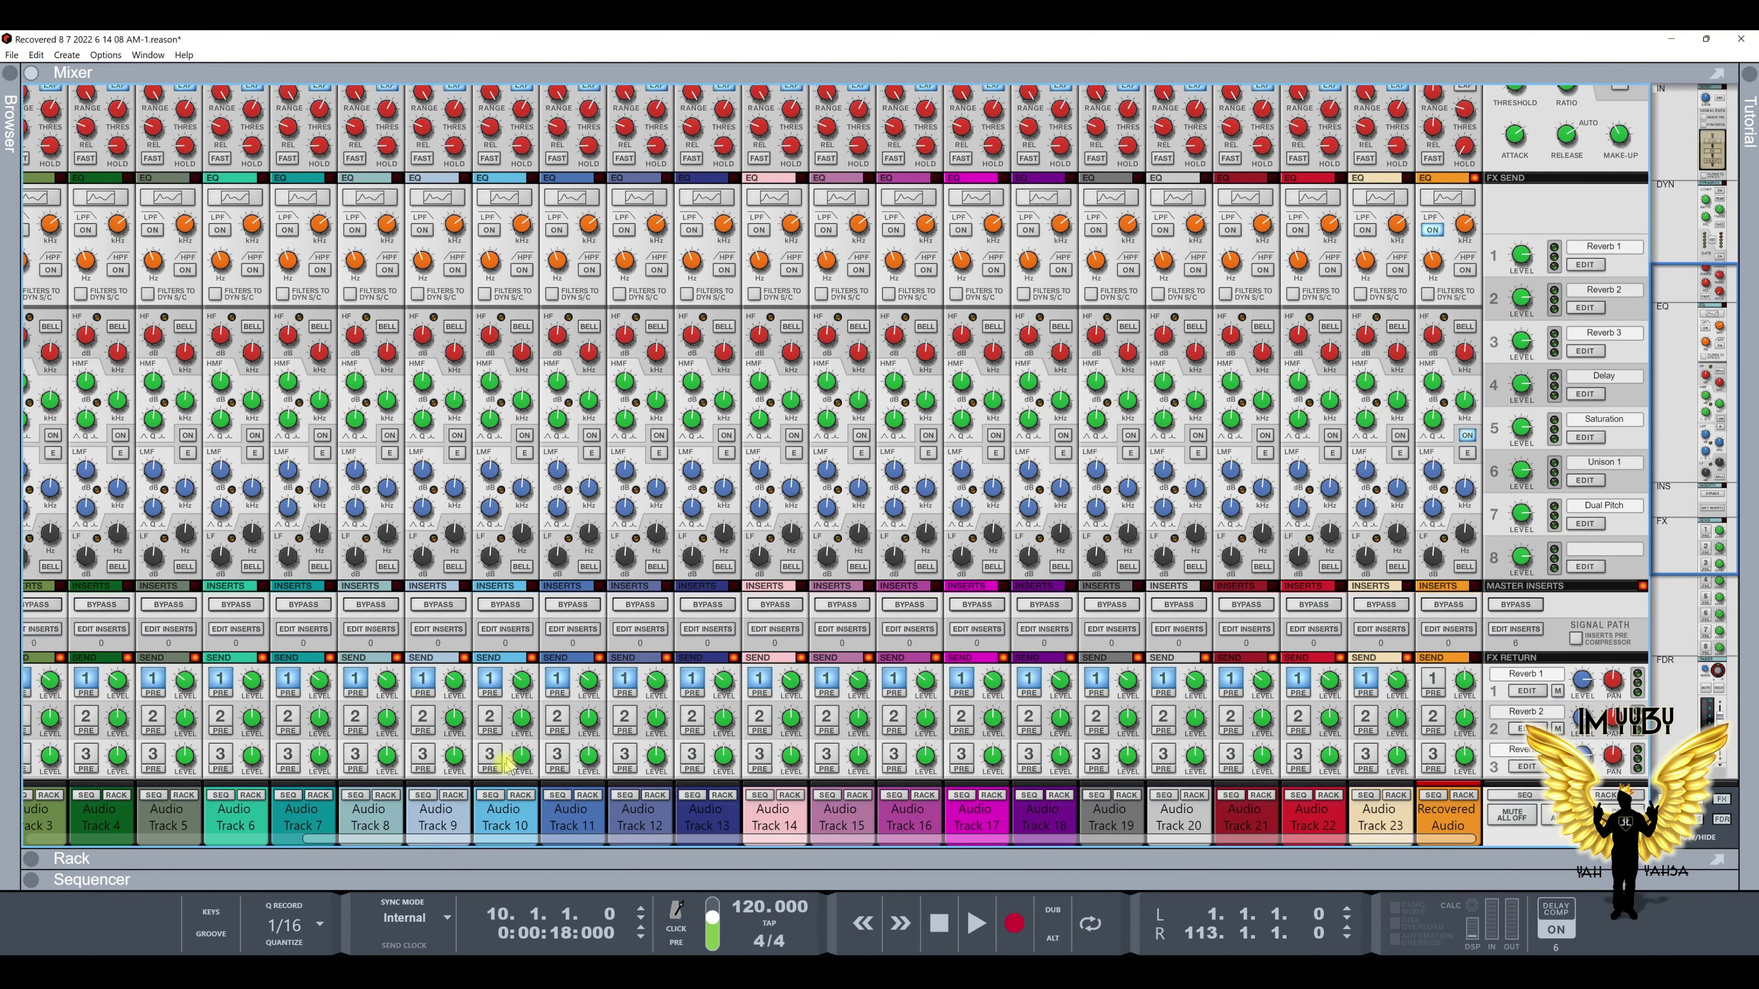
Open the Spectrum EQ for Audio Track 10 and turn its EQ on
click(504, 819)
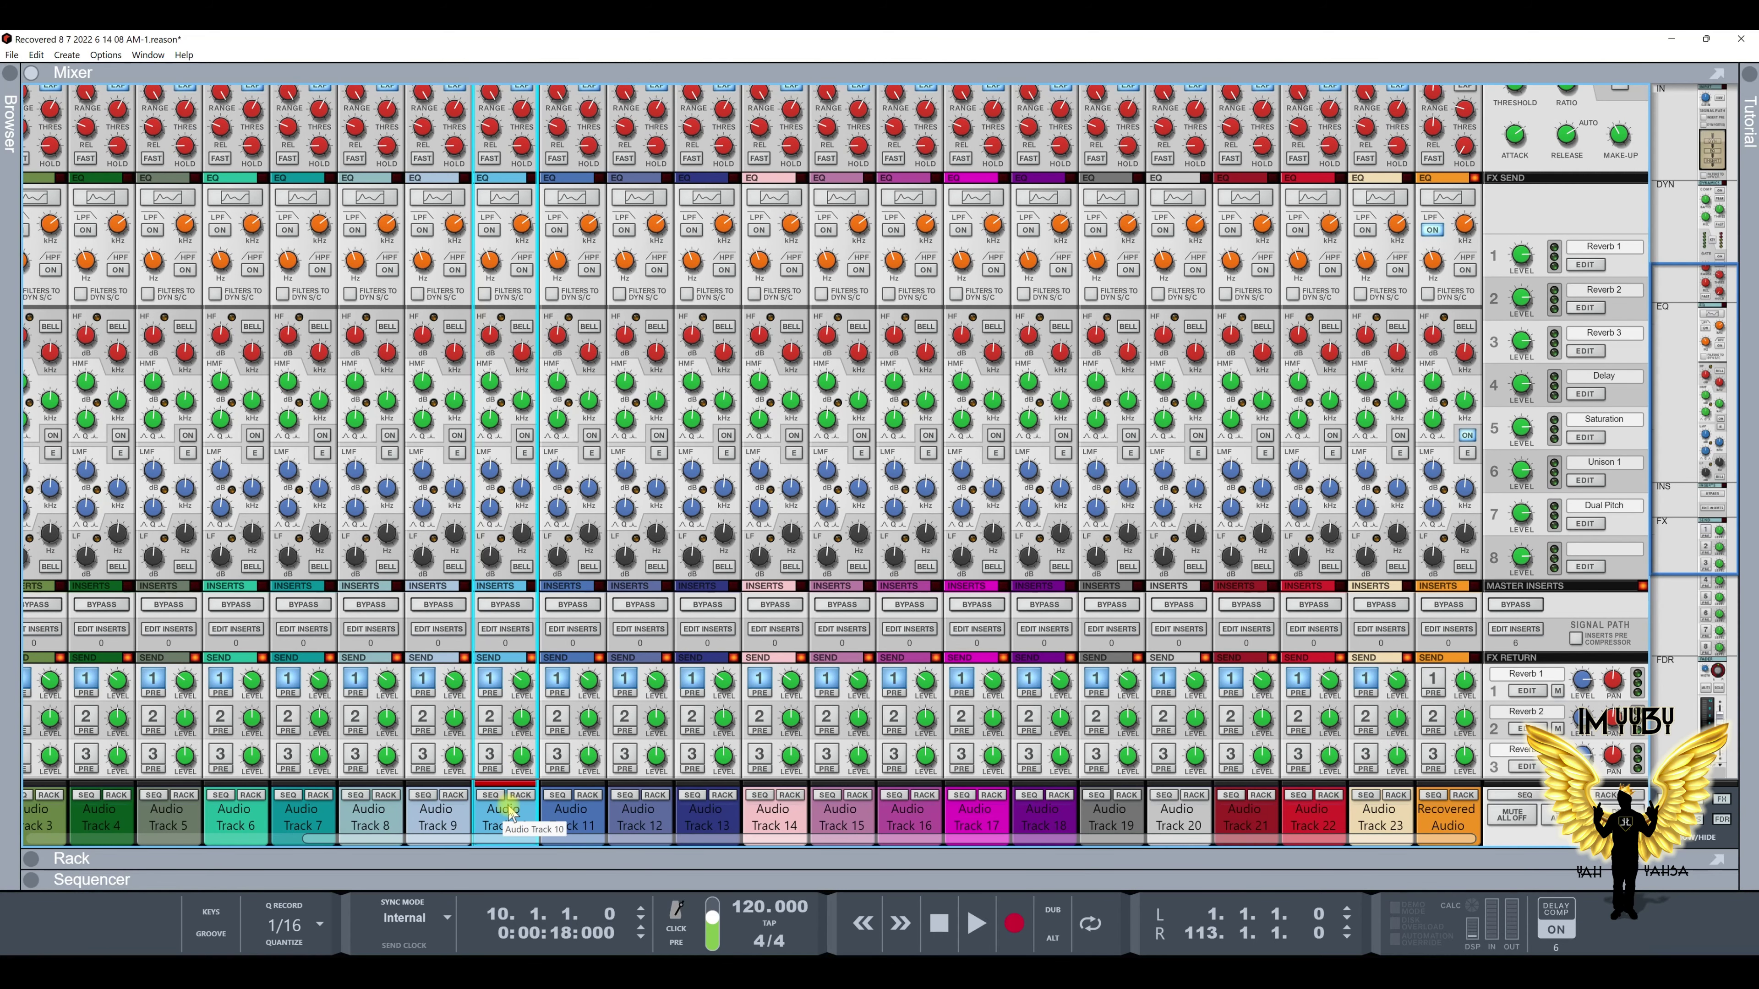
key(F2)
click(1224, 372)
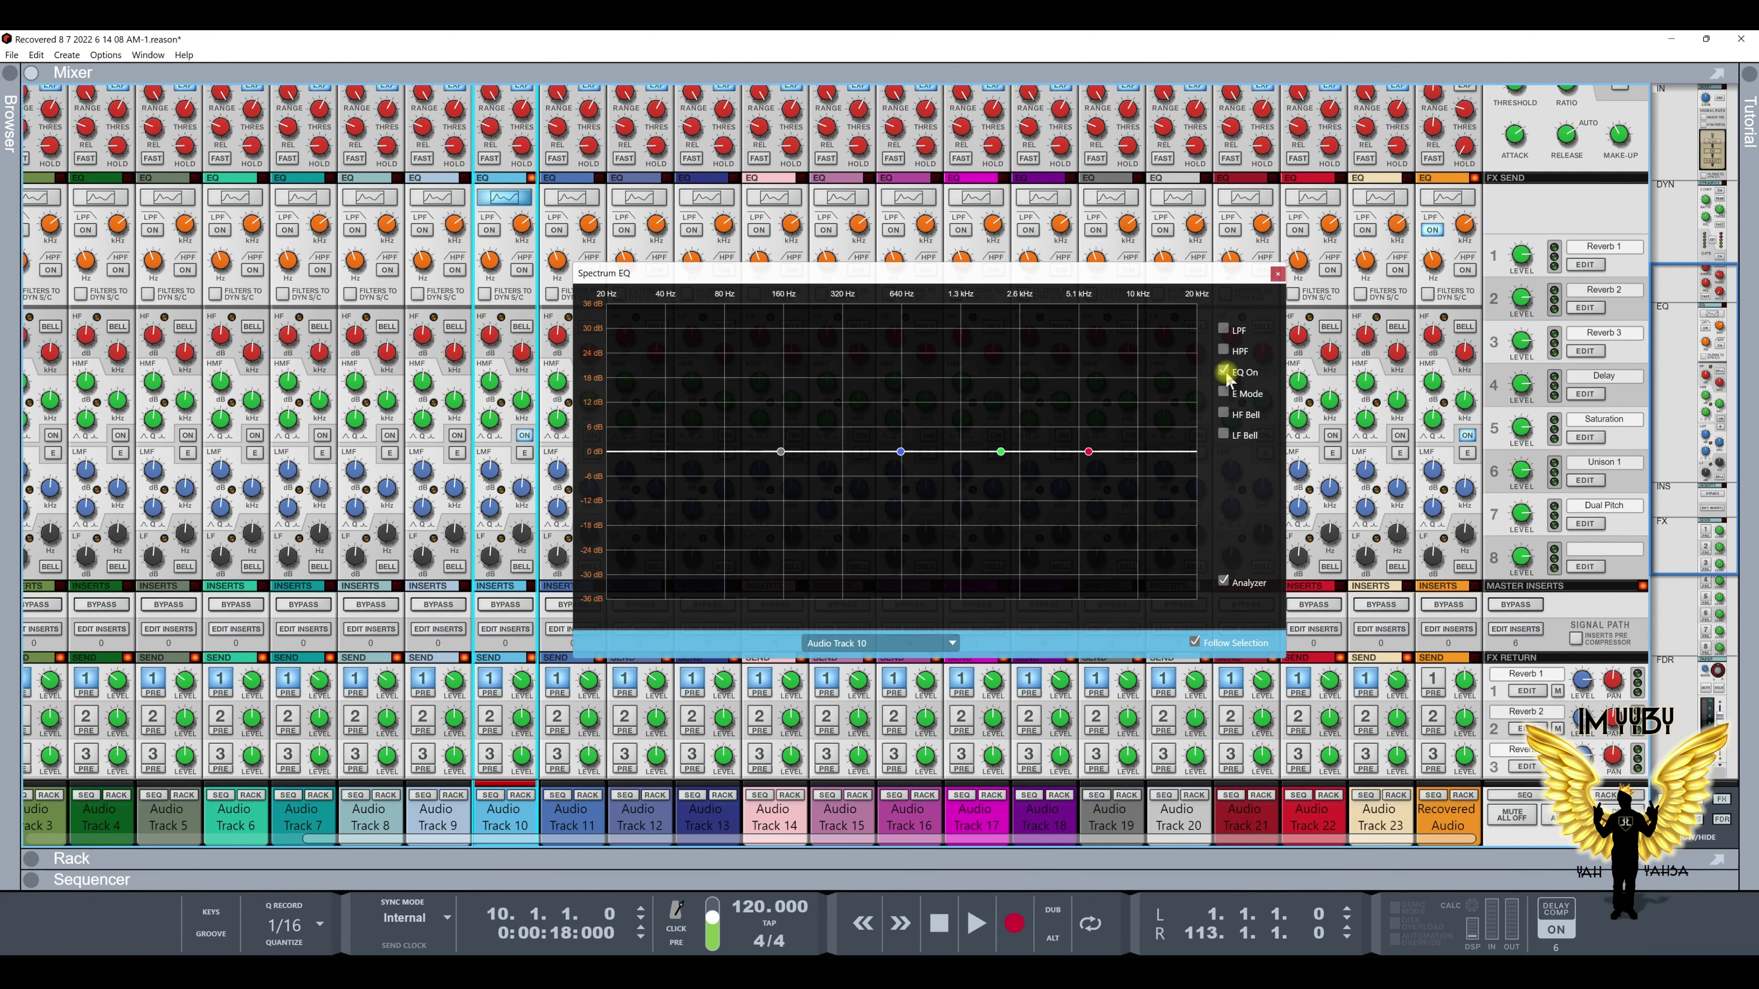
Try the high-pass and low-pass filters on Audio Track 10, display the low mid band's settings, and switch both filters off
click(1224, 350)
click(1224, 328)
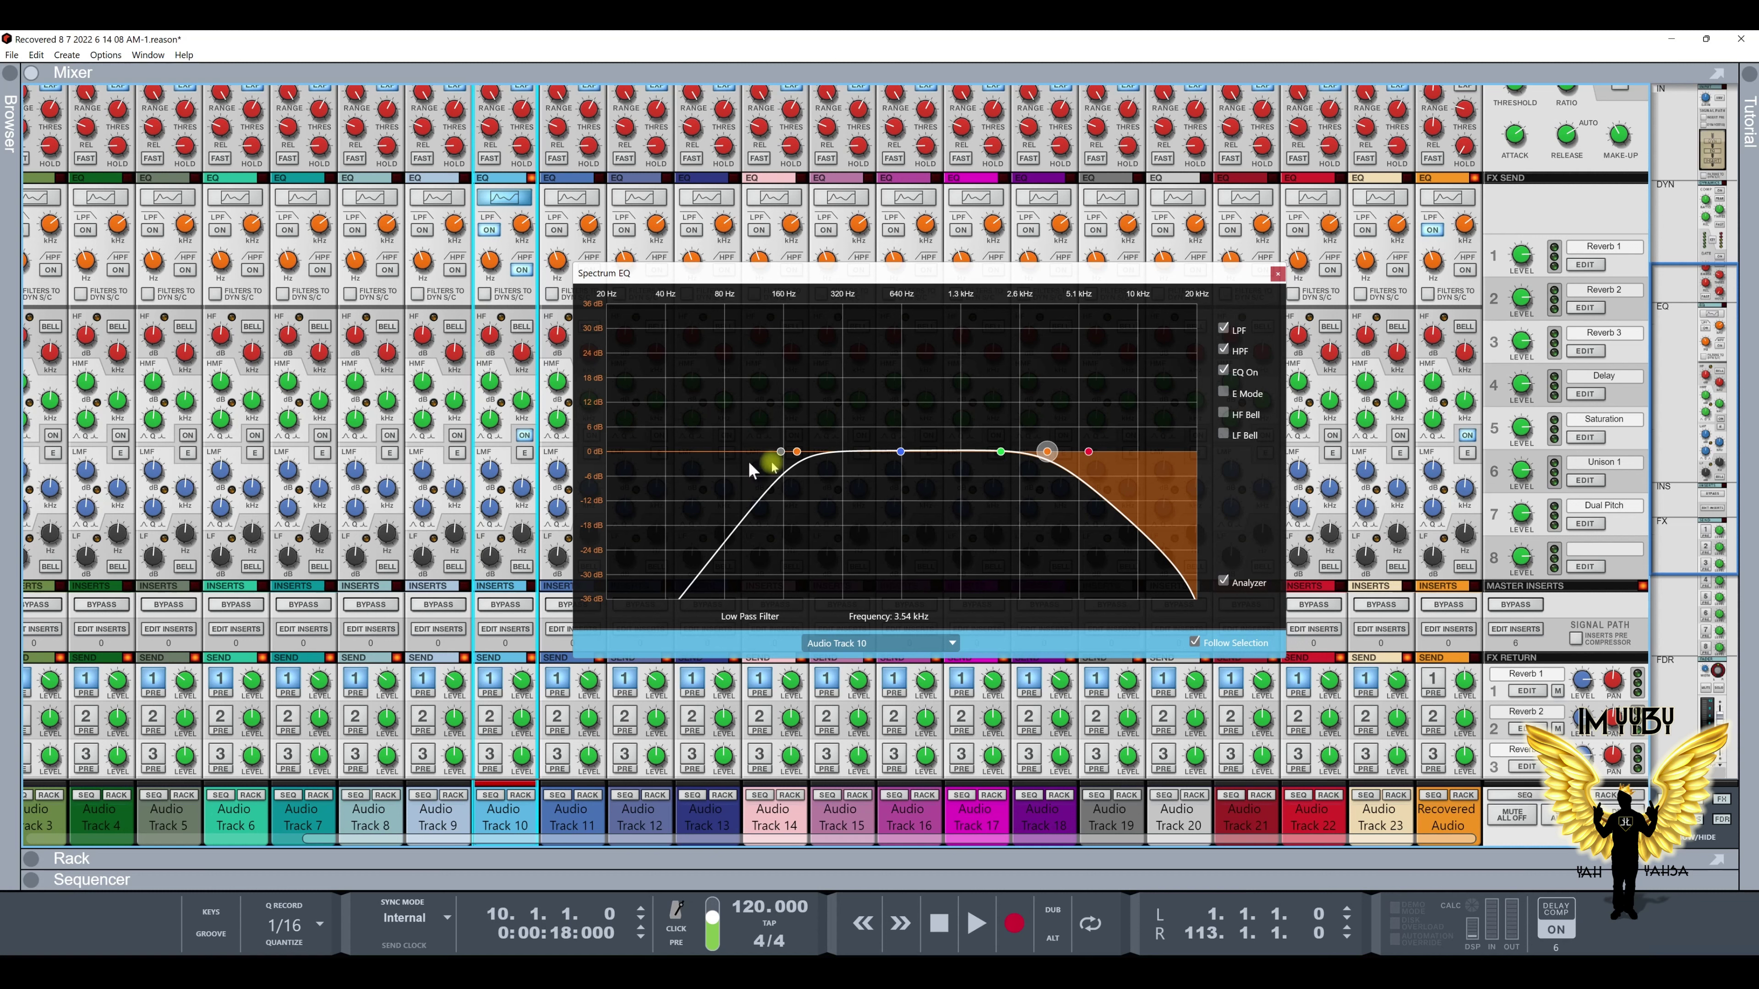
click(900, 452)
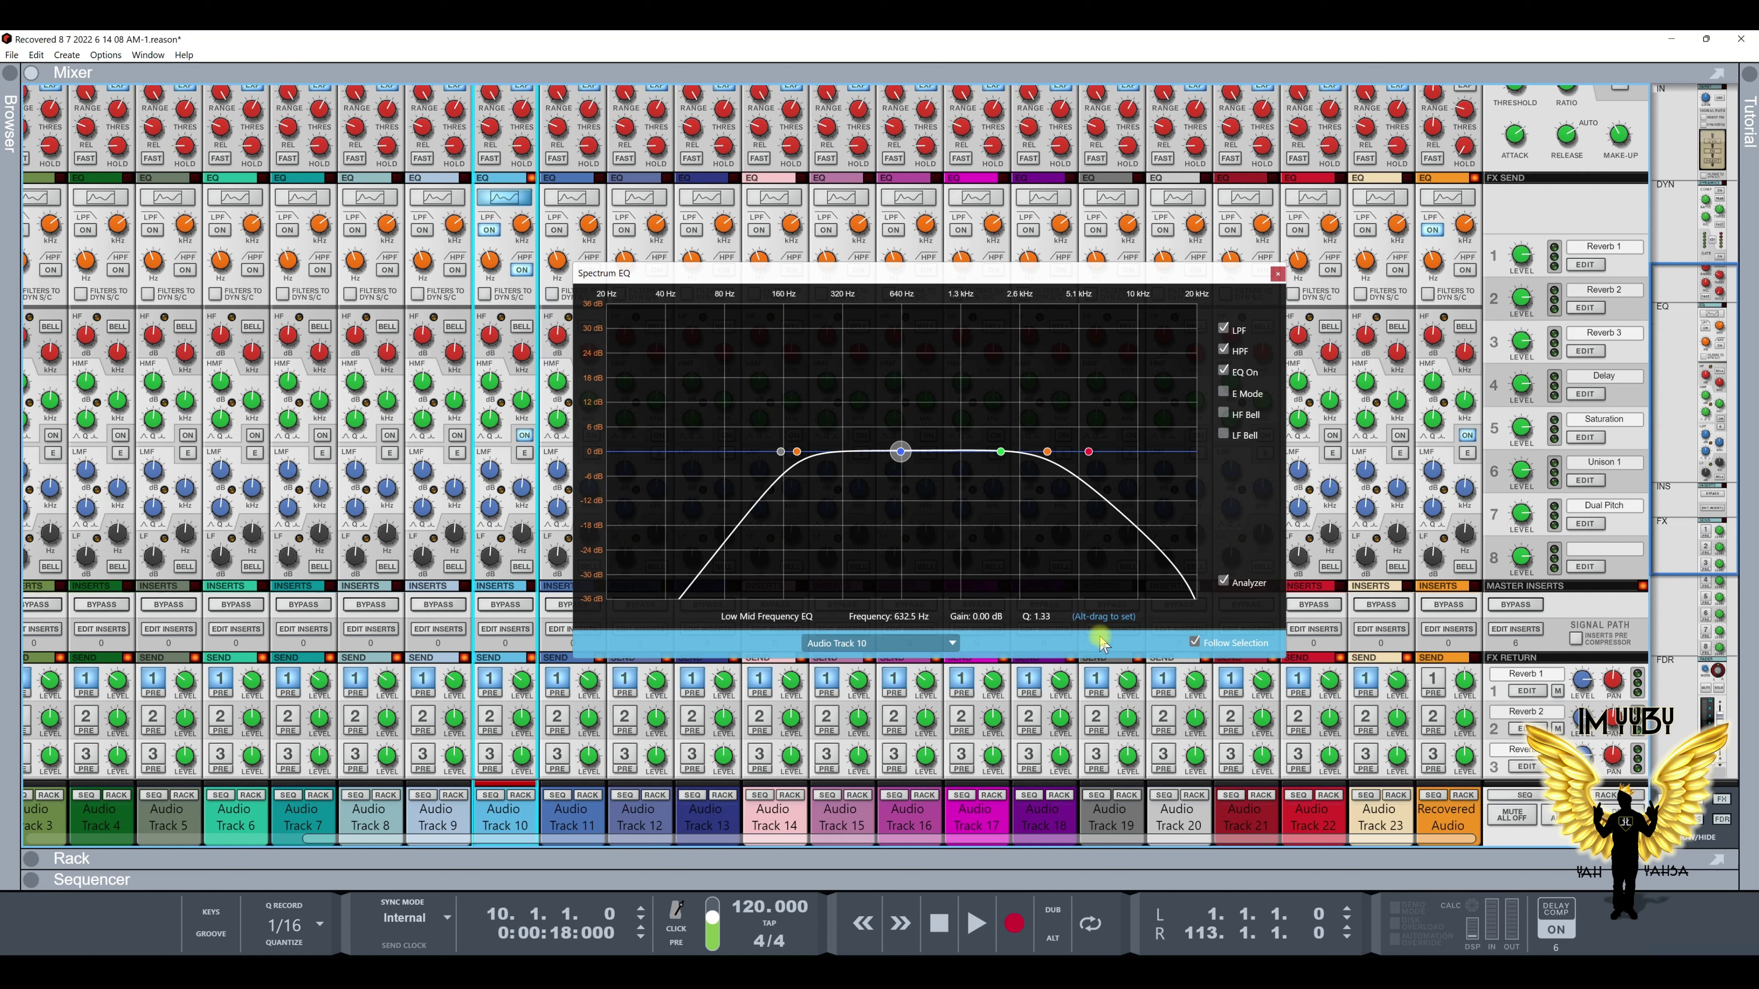
click(1223, 328)
click(1223, 349)
Boost Audio Track 10's high mid band by about 1.6 dB at 2.10 kHz, then lower it to about -0.3 dB at 1.98 kHz
drag(1001, 452, 1003, 450)
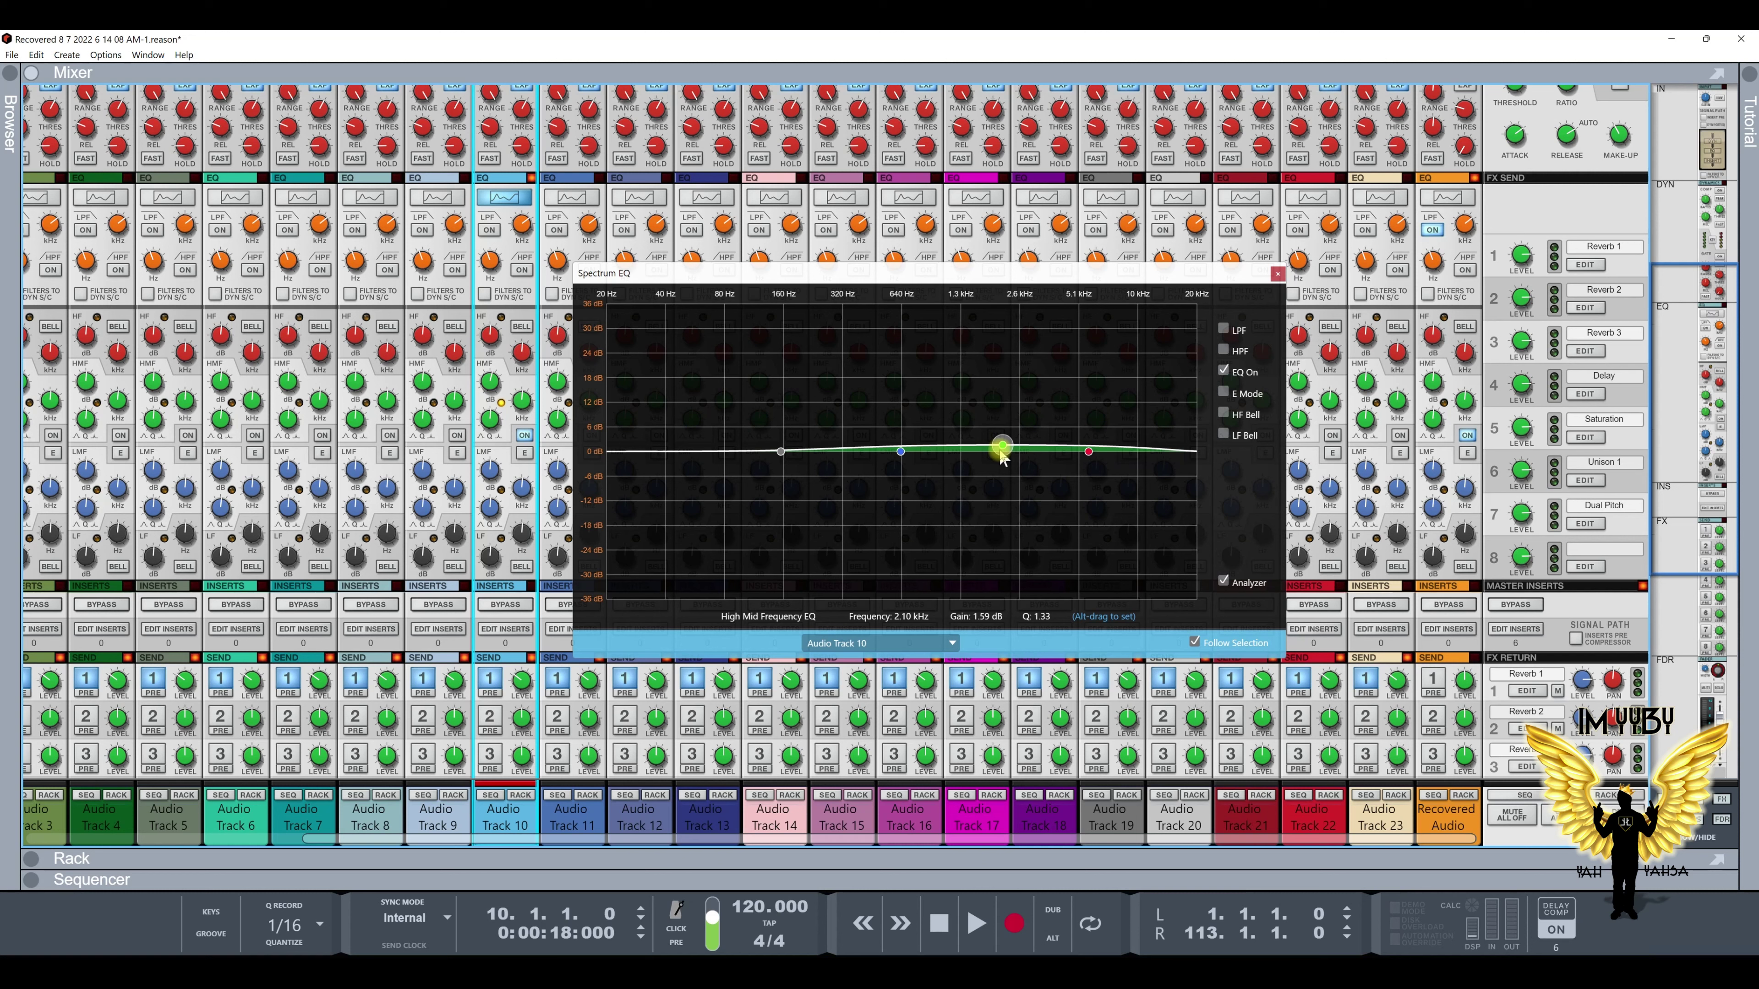
scroll(1586, 436, up, 5)
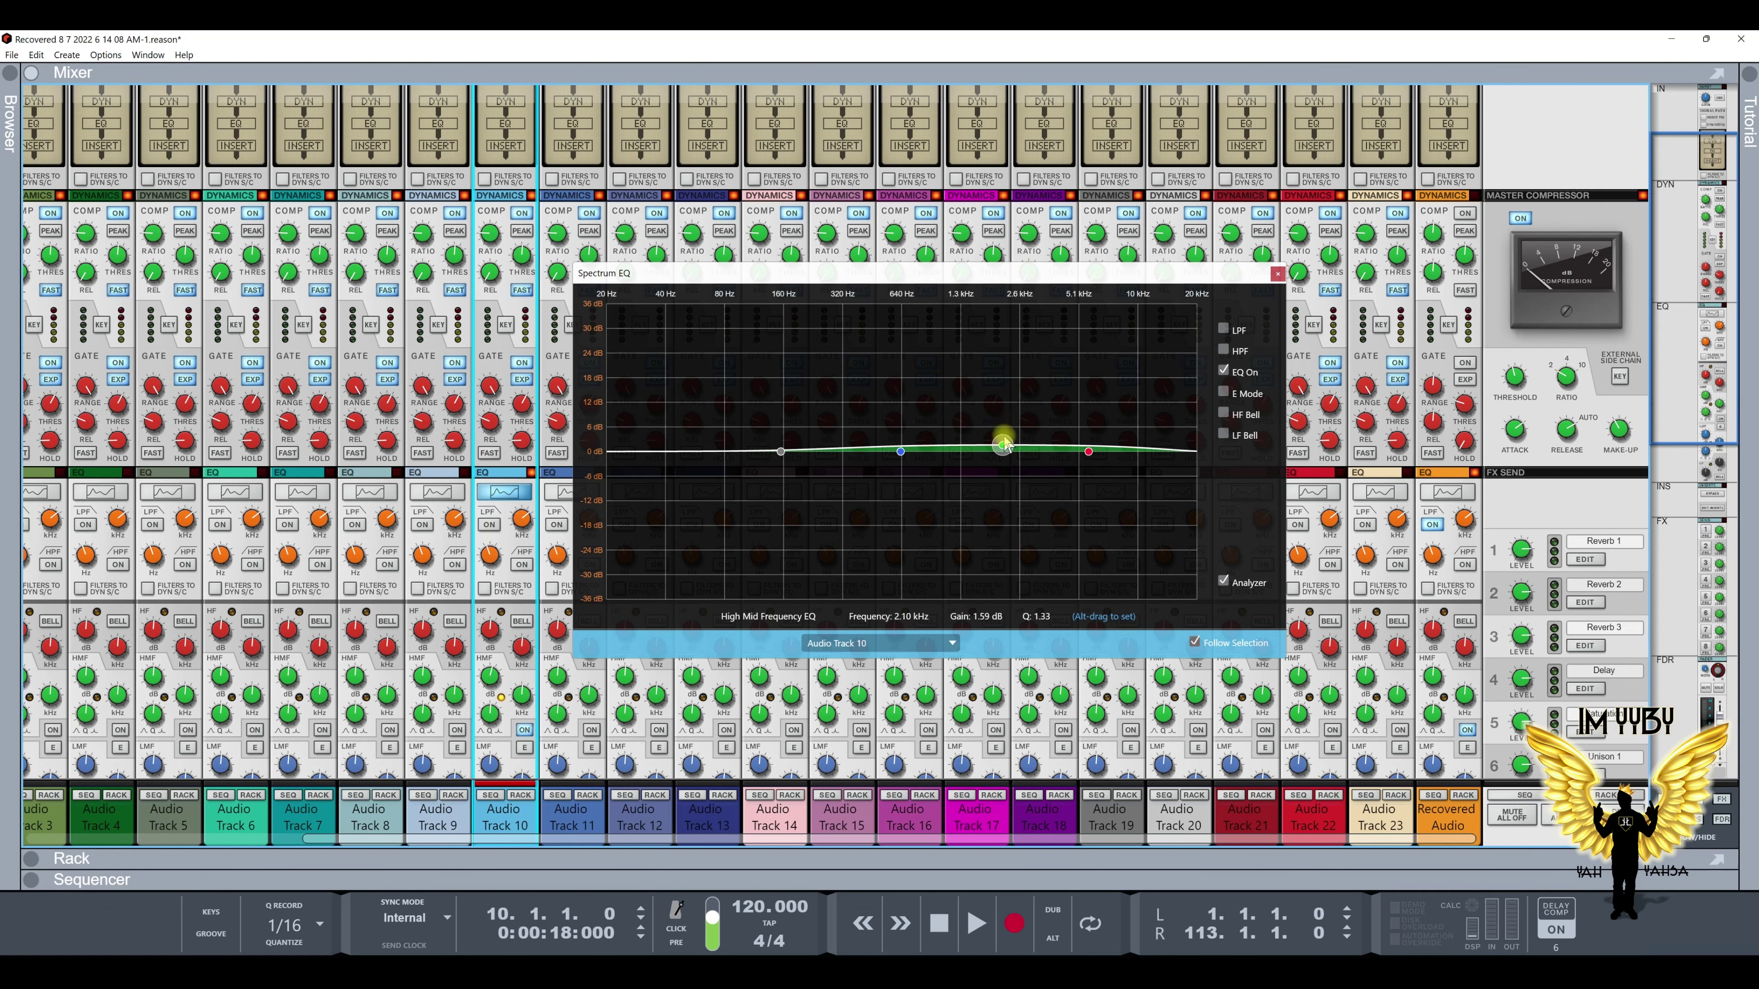
mouse_move(1006, 451)
mouse_down()
mouse_move(1042, 456)
mouse_move(1002, 463)
mouse_up()
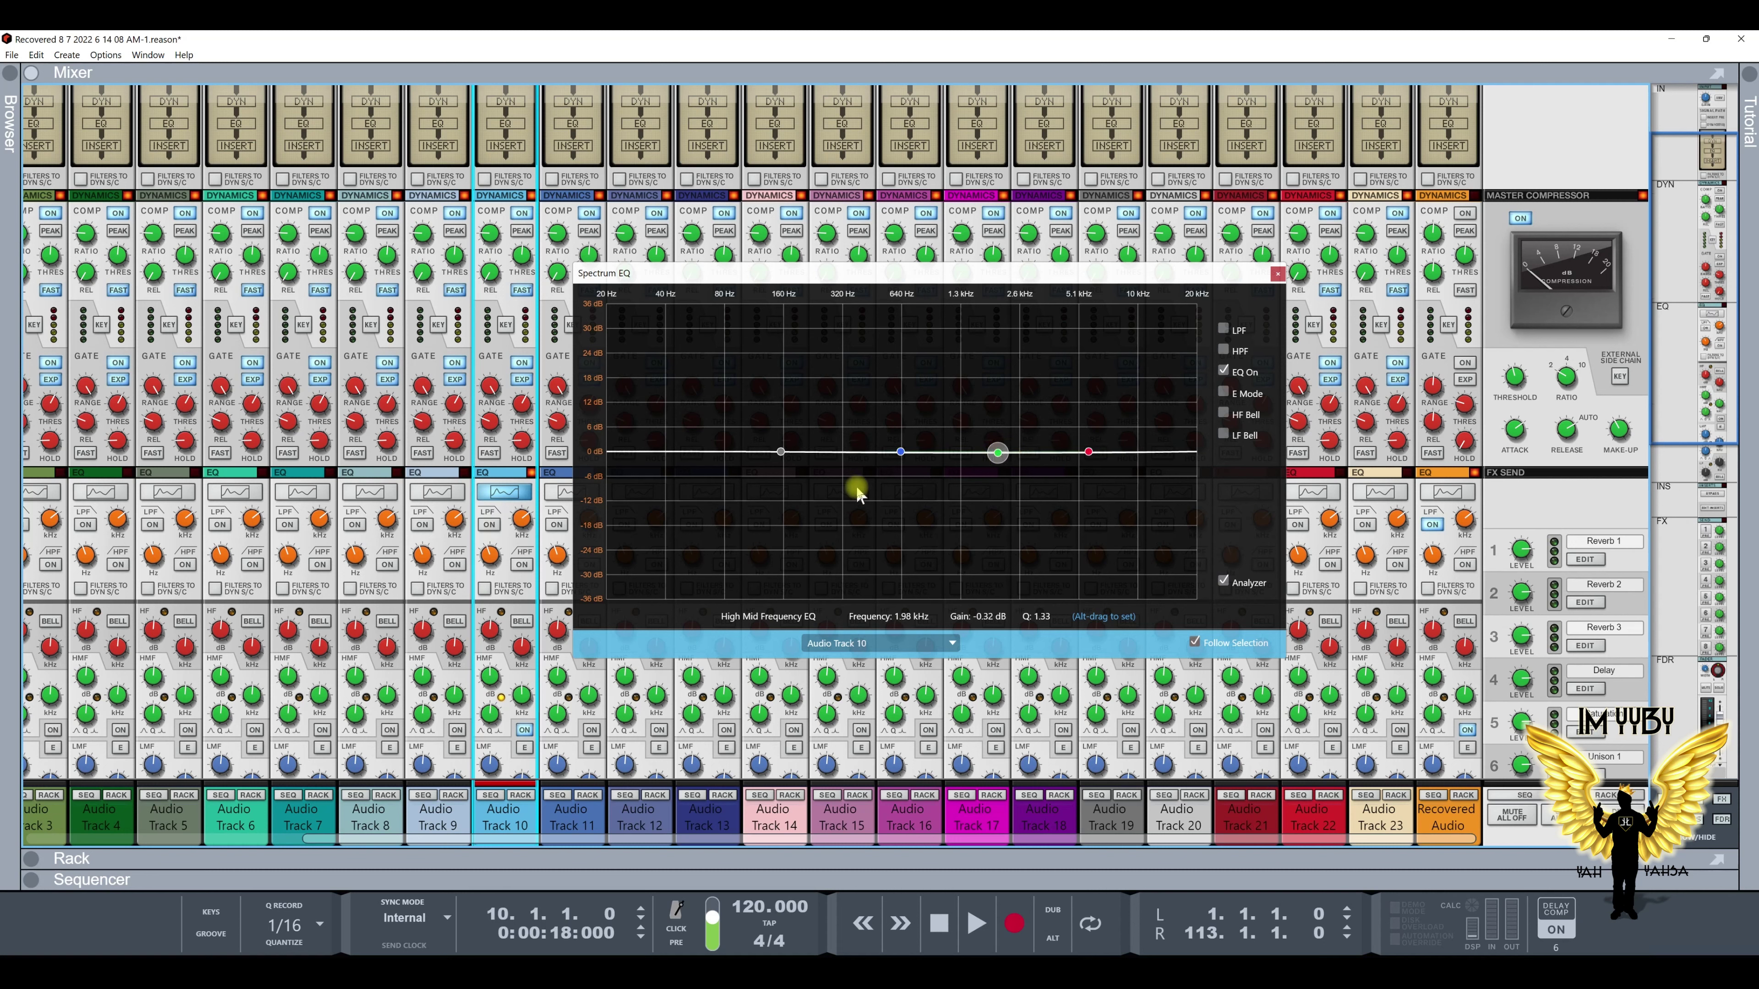
Toggle the low-pass filter and the high-pass filter on and off individually on Audio Track 10
click(1222, 332)
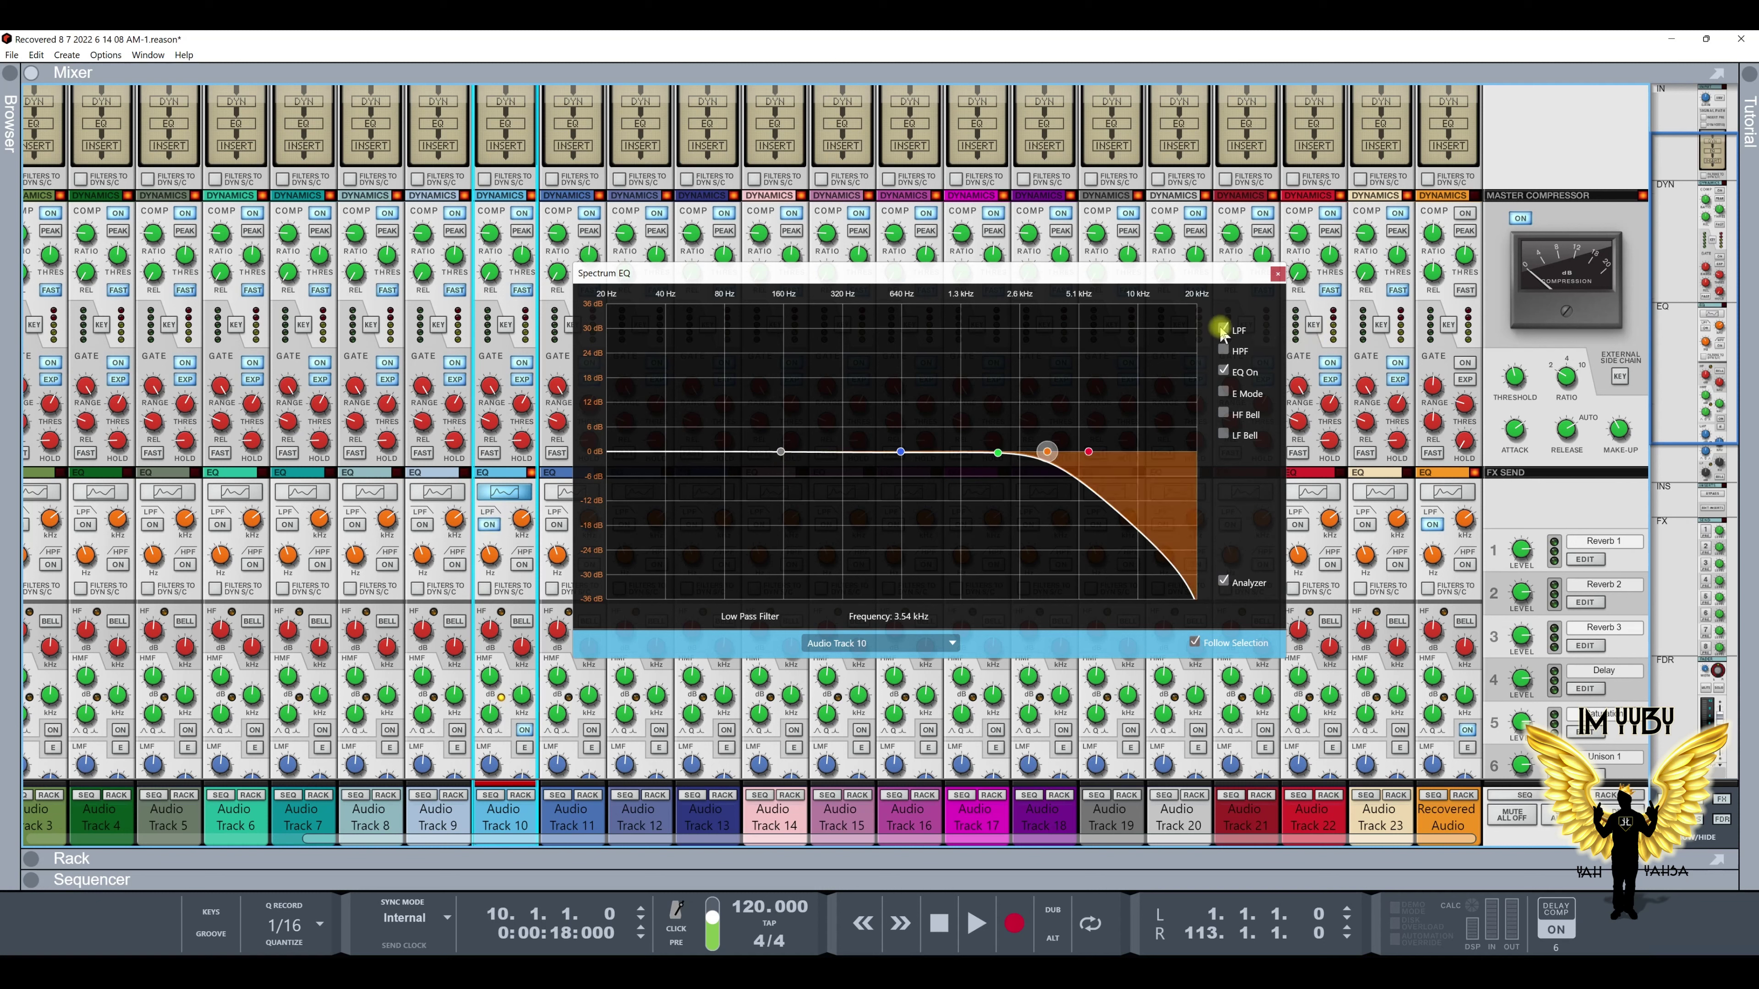
click(1222, 350)
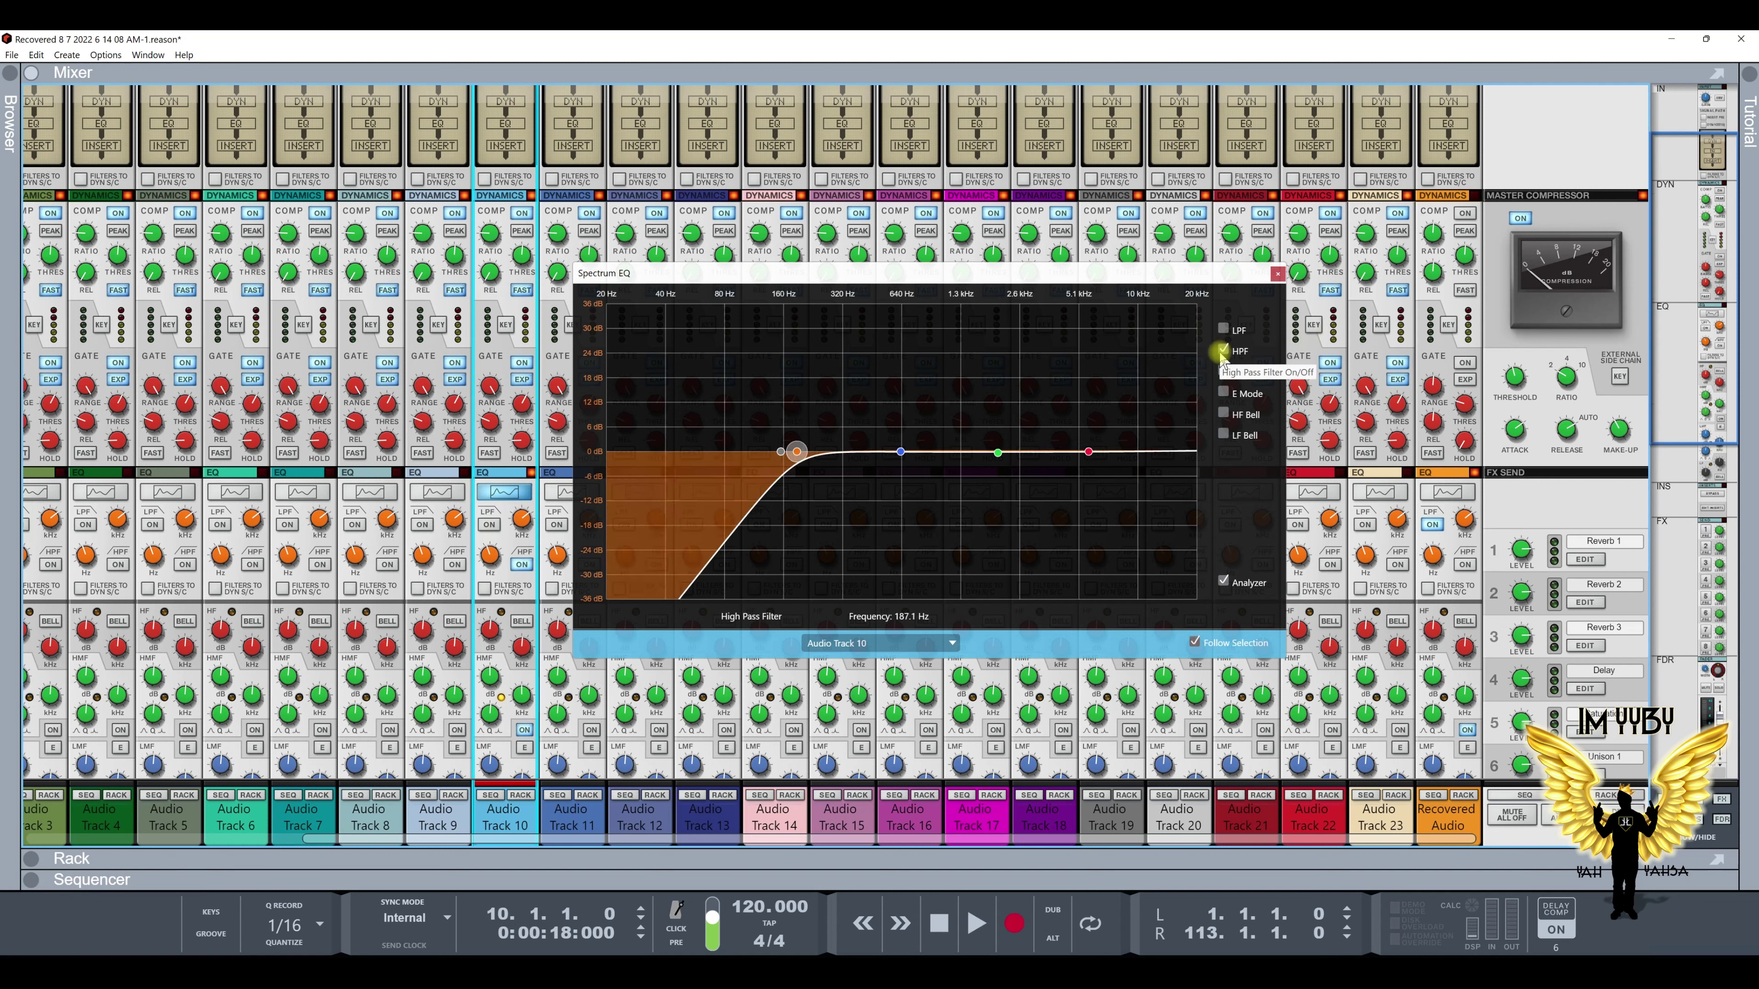
click(1222, 350)
Turn on E Mode for Audio Track 10, test a low mid cut, and level the low mid and high mid bands
click(1223, 393)
drag(900, 452, 899, 473)
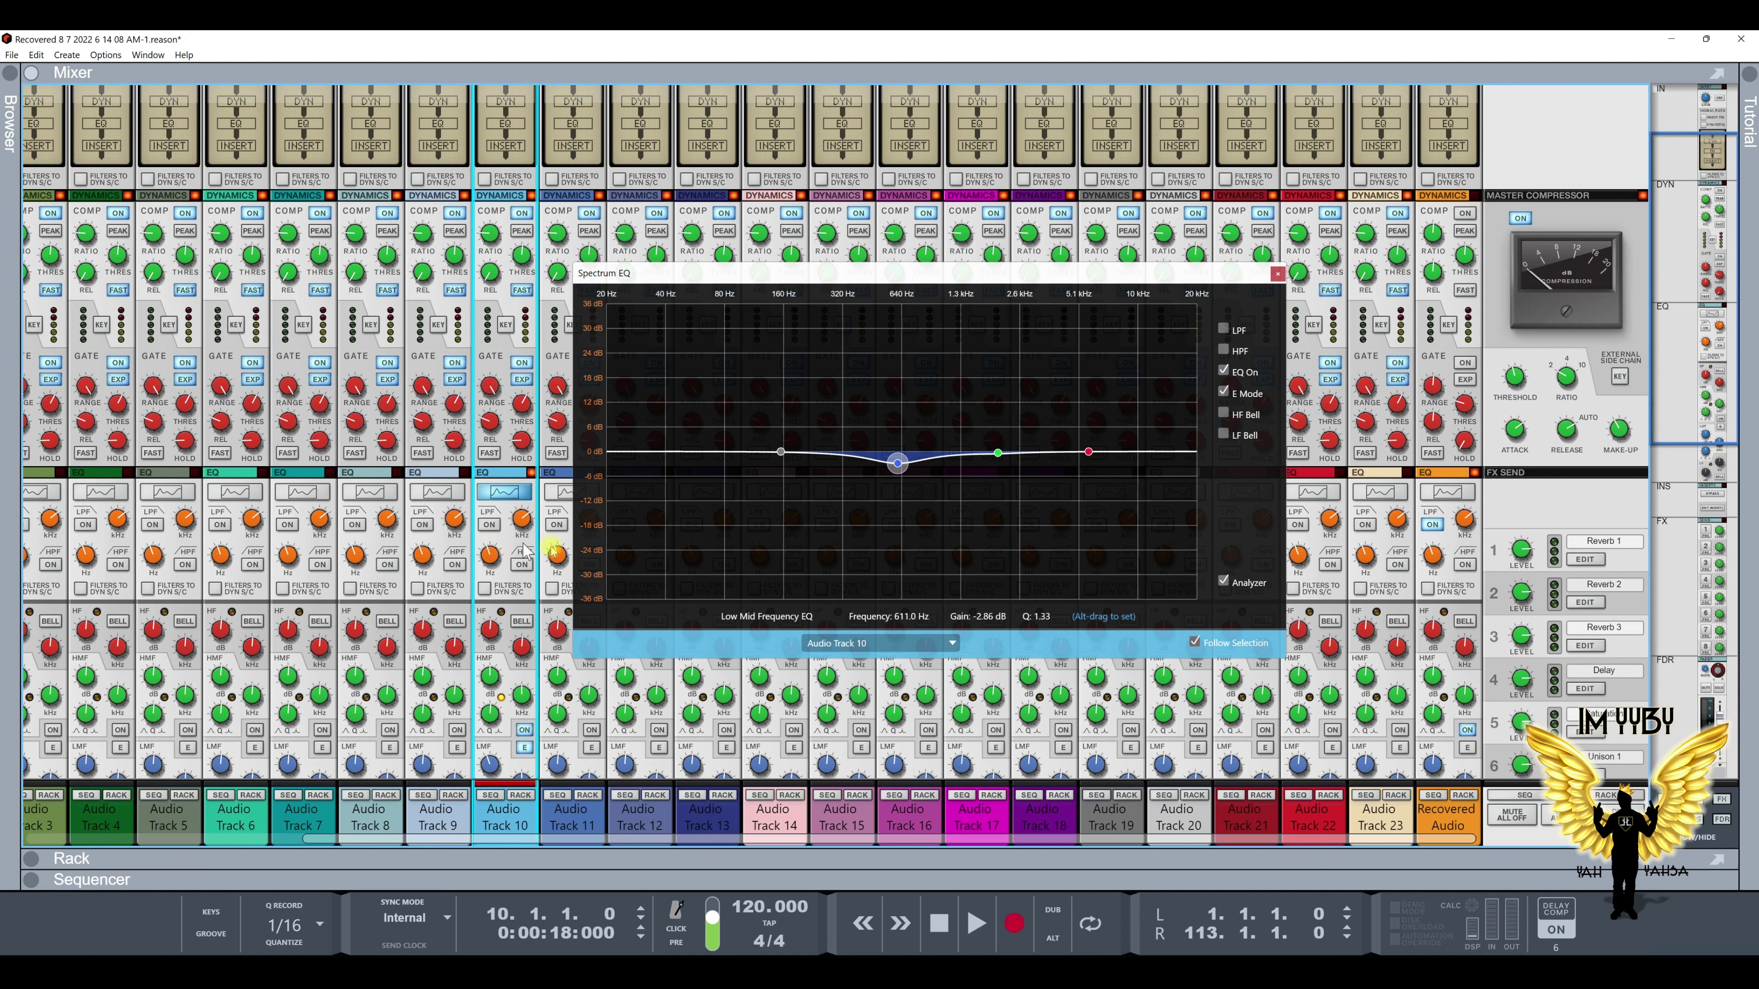
drag(900, 465, 901, 457)
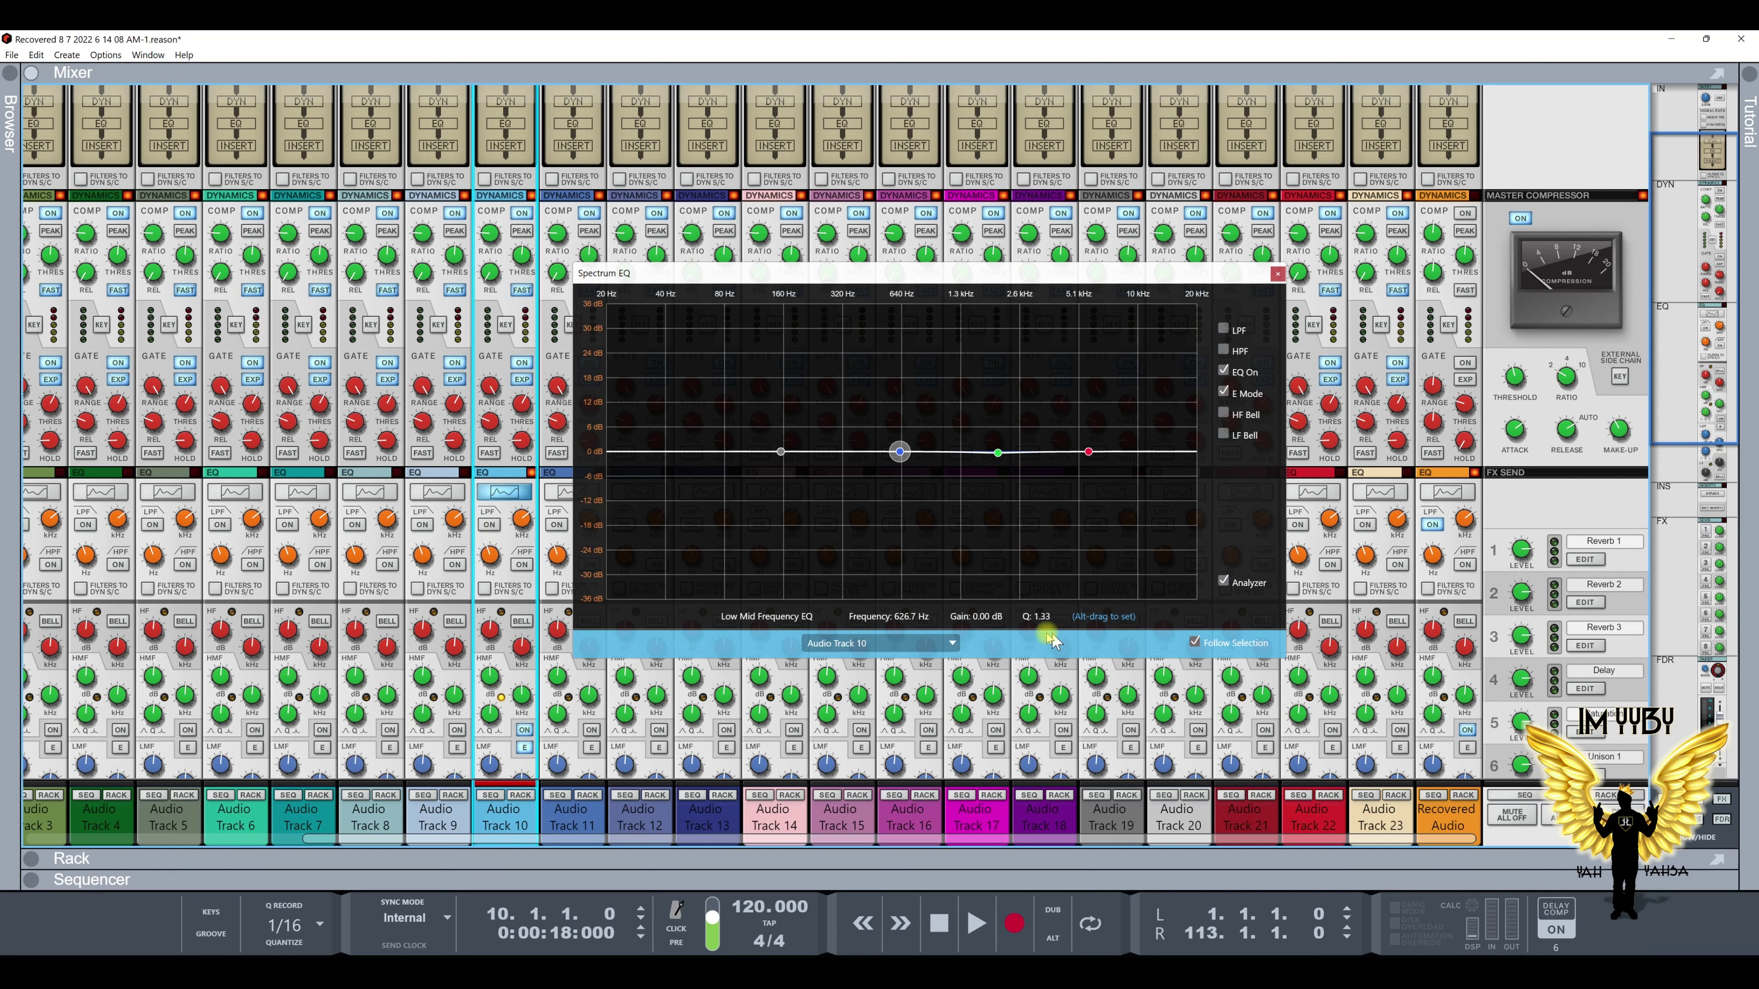
click(999, 454)
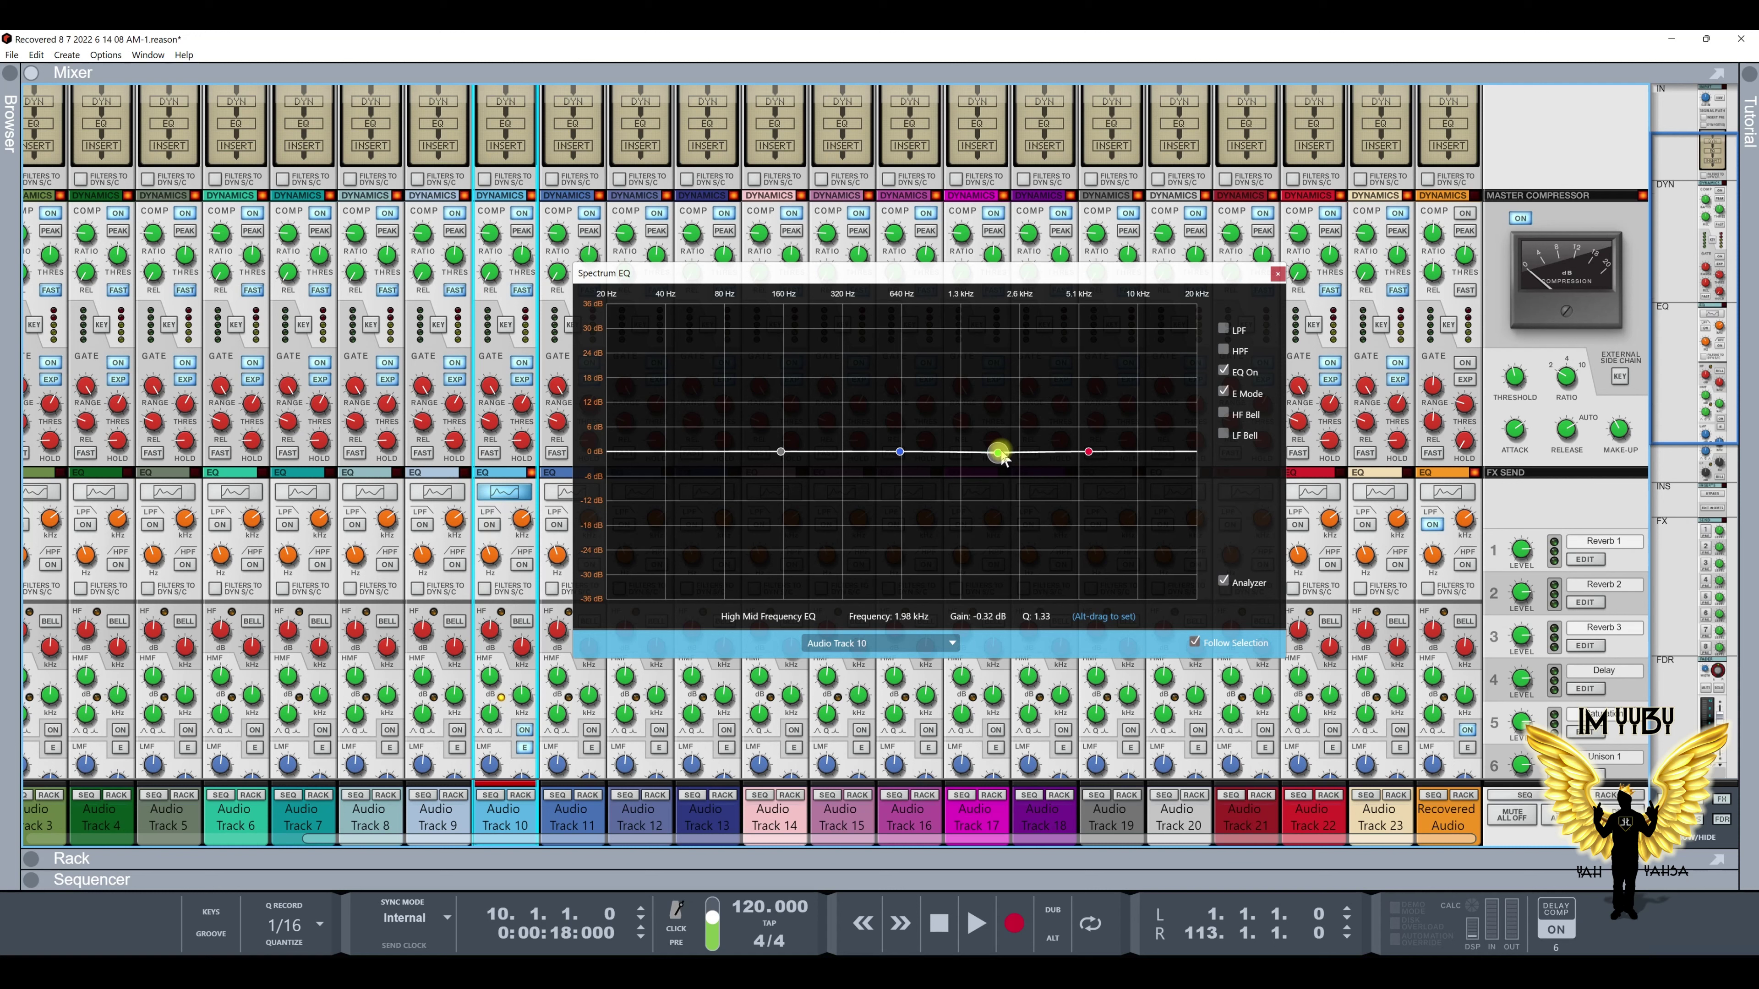
drag(1001, 455, 1001, 460)
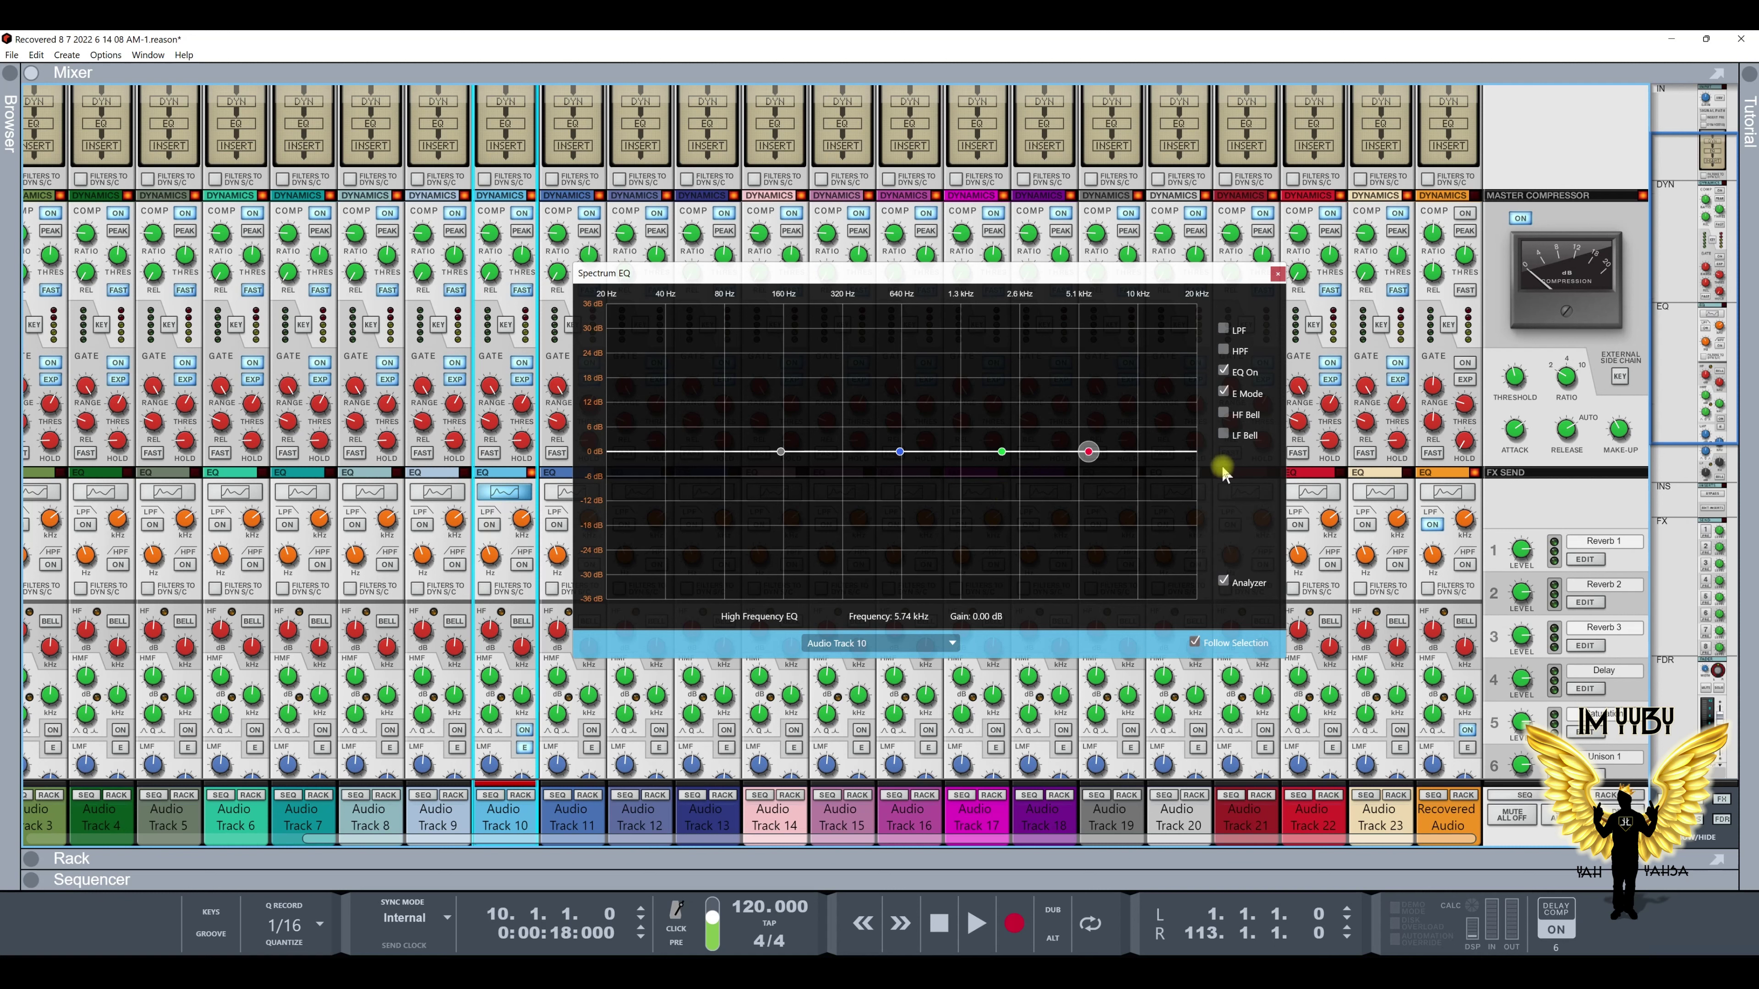
View the Spectrum EQ of Audio Track 11 and Audio Track 12 by selecting each channel in the mixer
click(502, 817)
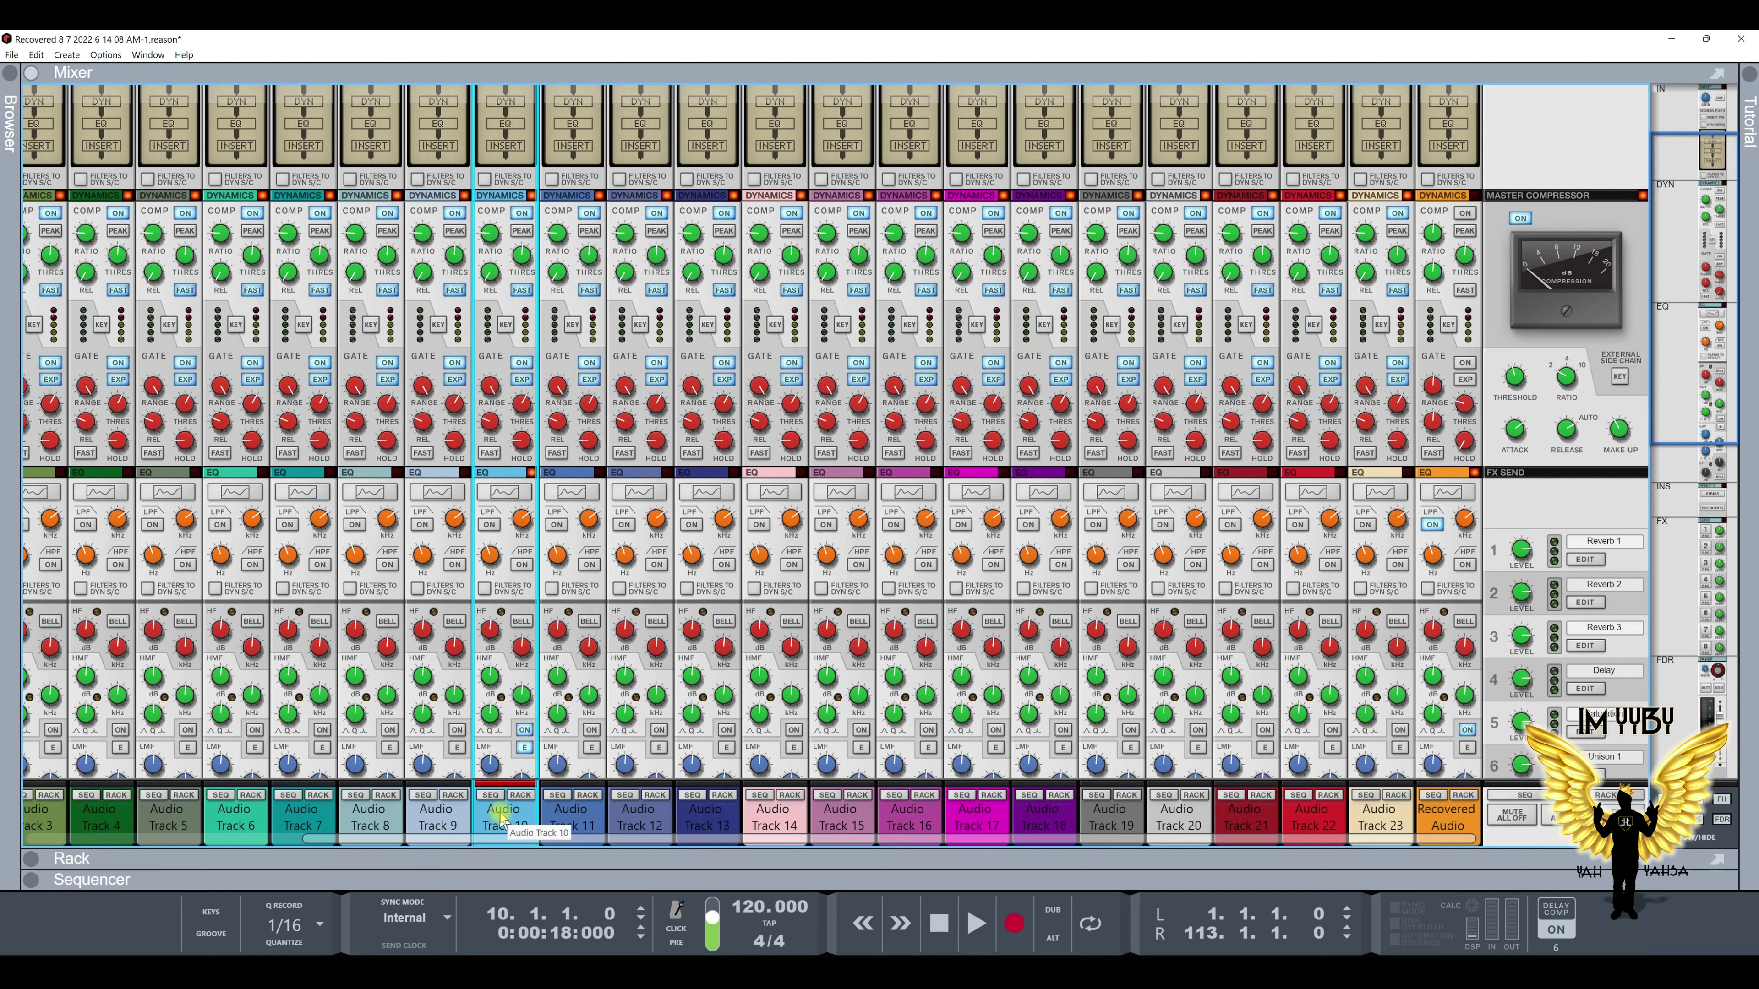
click(559, 820)
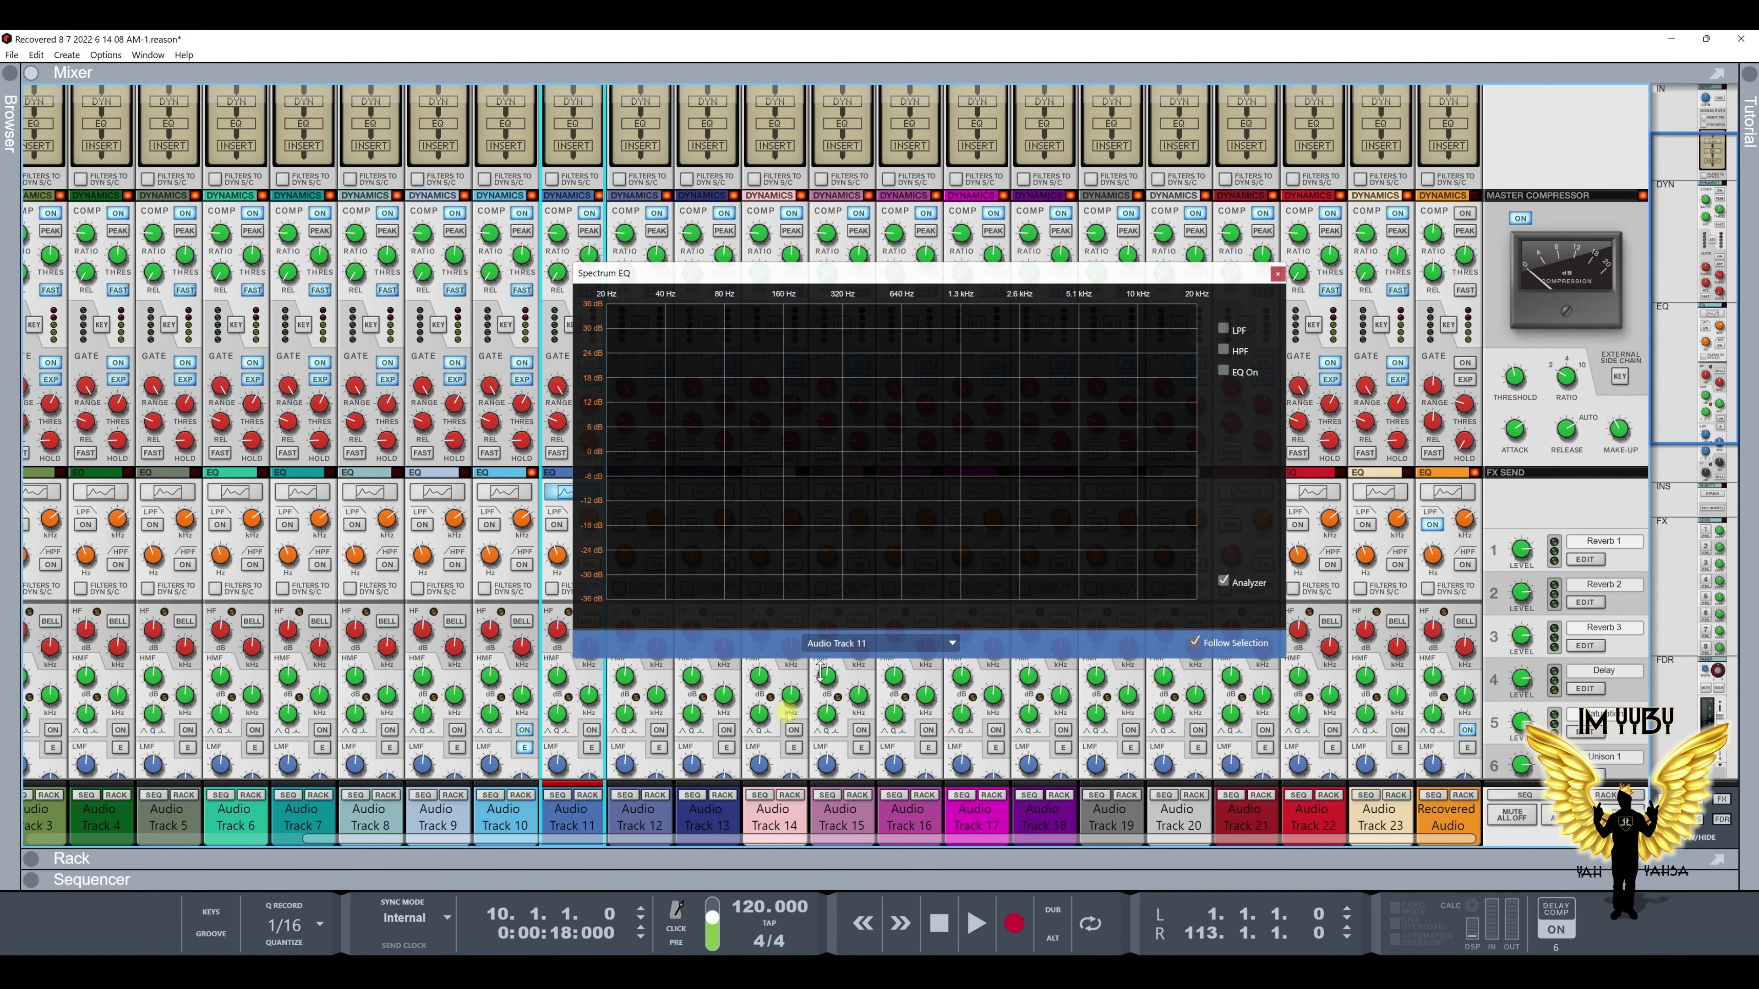
click(653, 828)
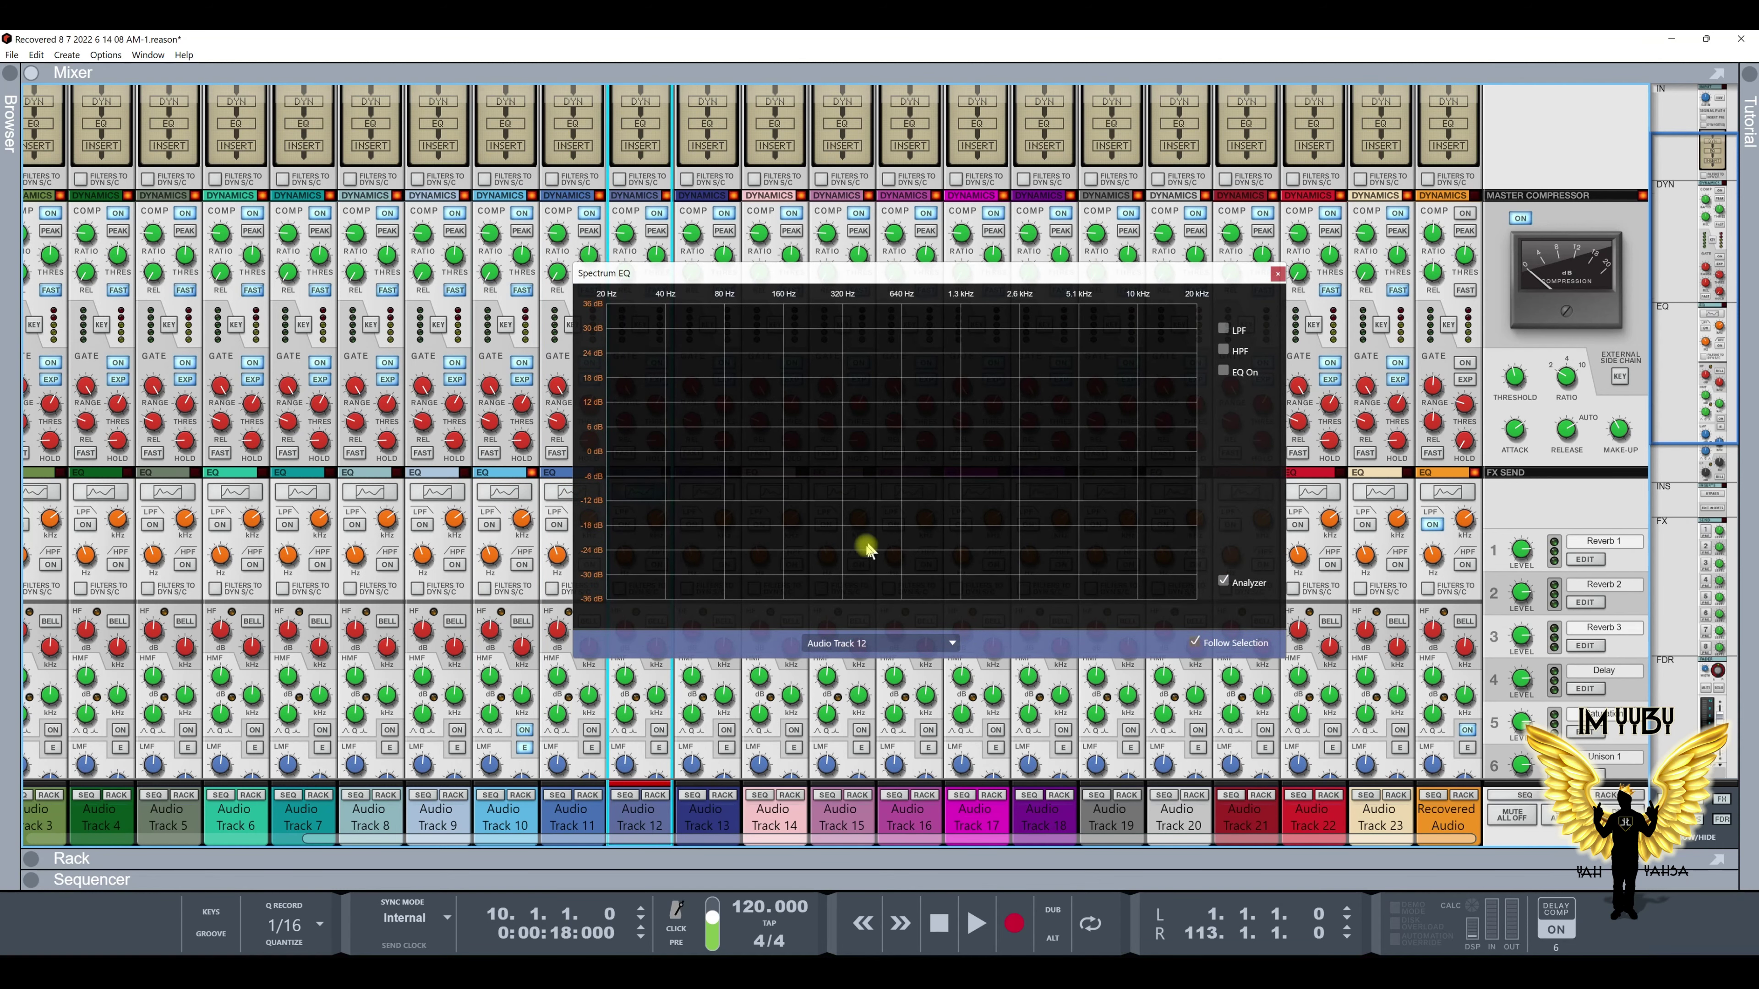
Switch the Spectrum EQ to Audio Track 22, then to Audio Track 19, and turn on that track's EQ
click(960, 643)
click(994, 611)
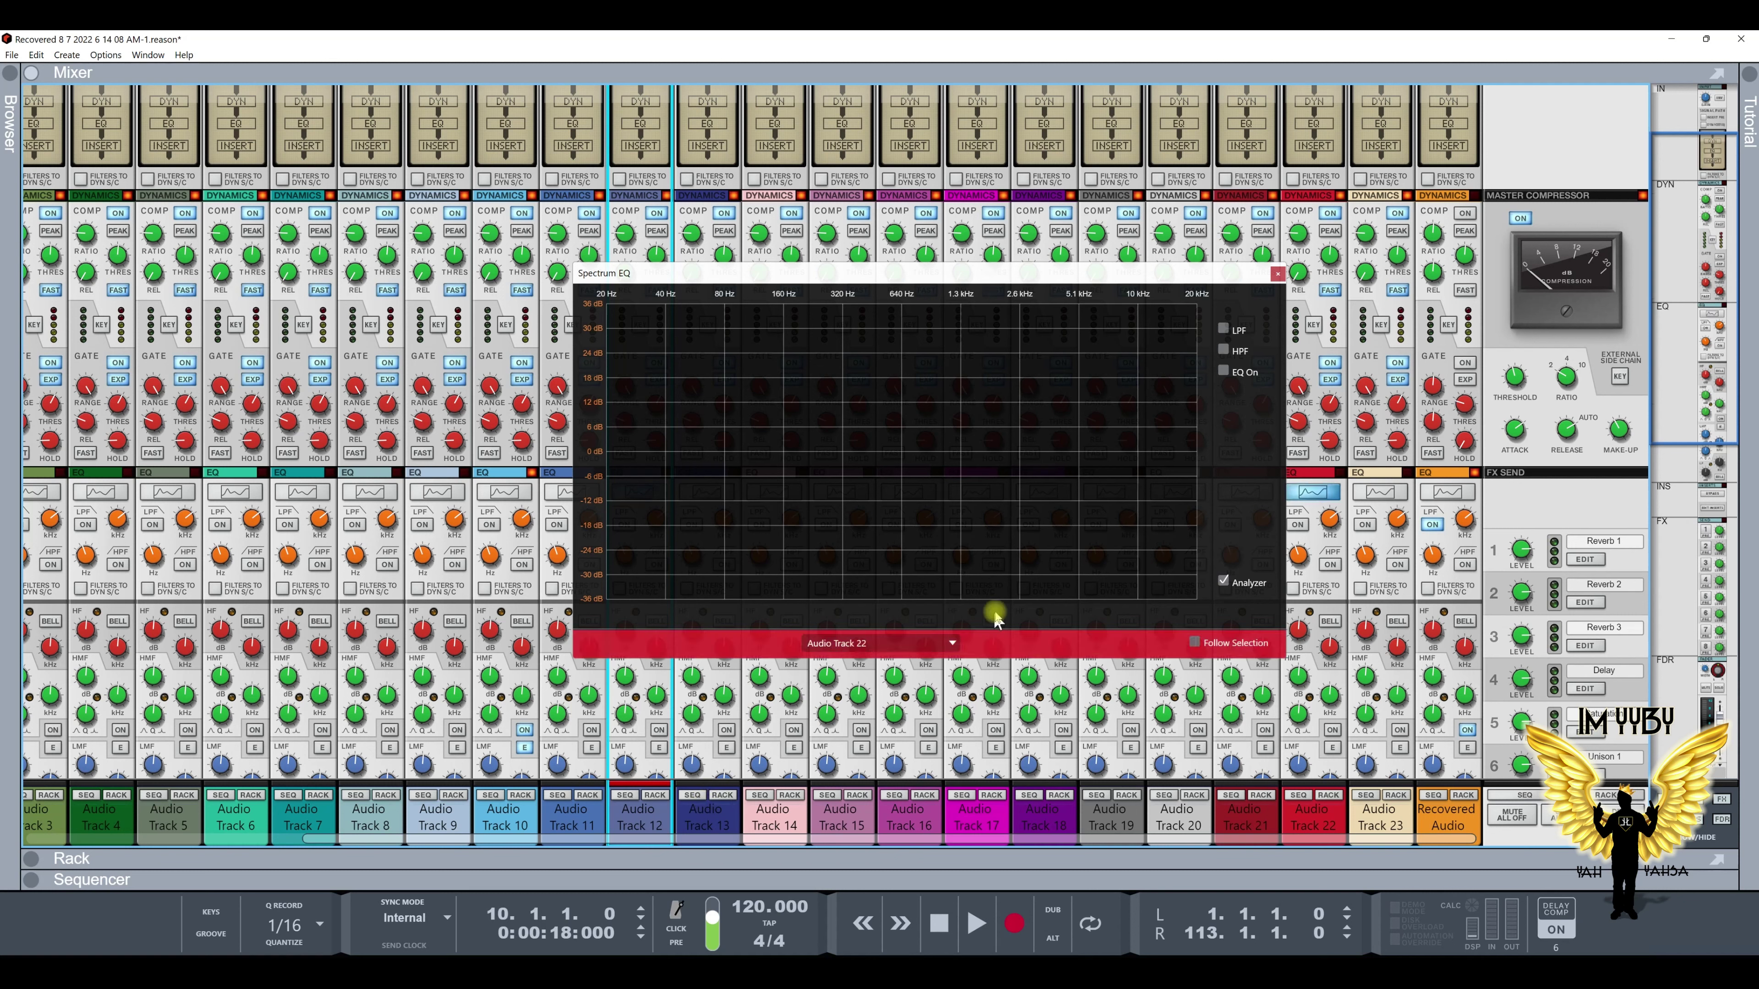
click(938, 645)
click(1014, 563)
click(1223, 371)
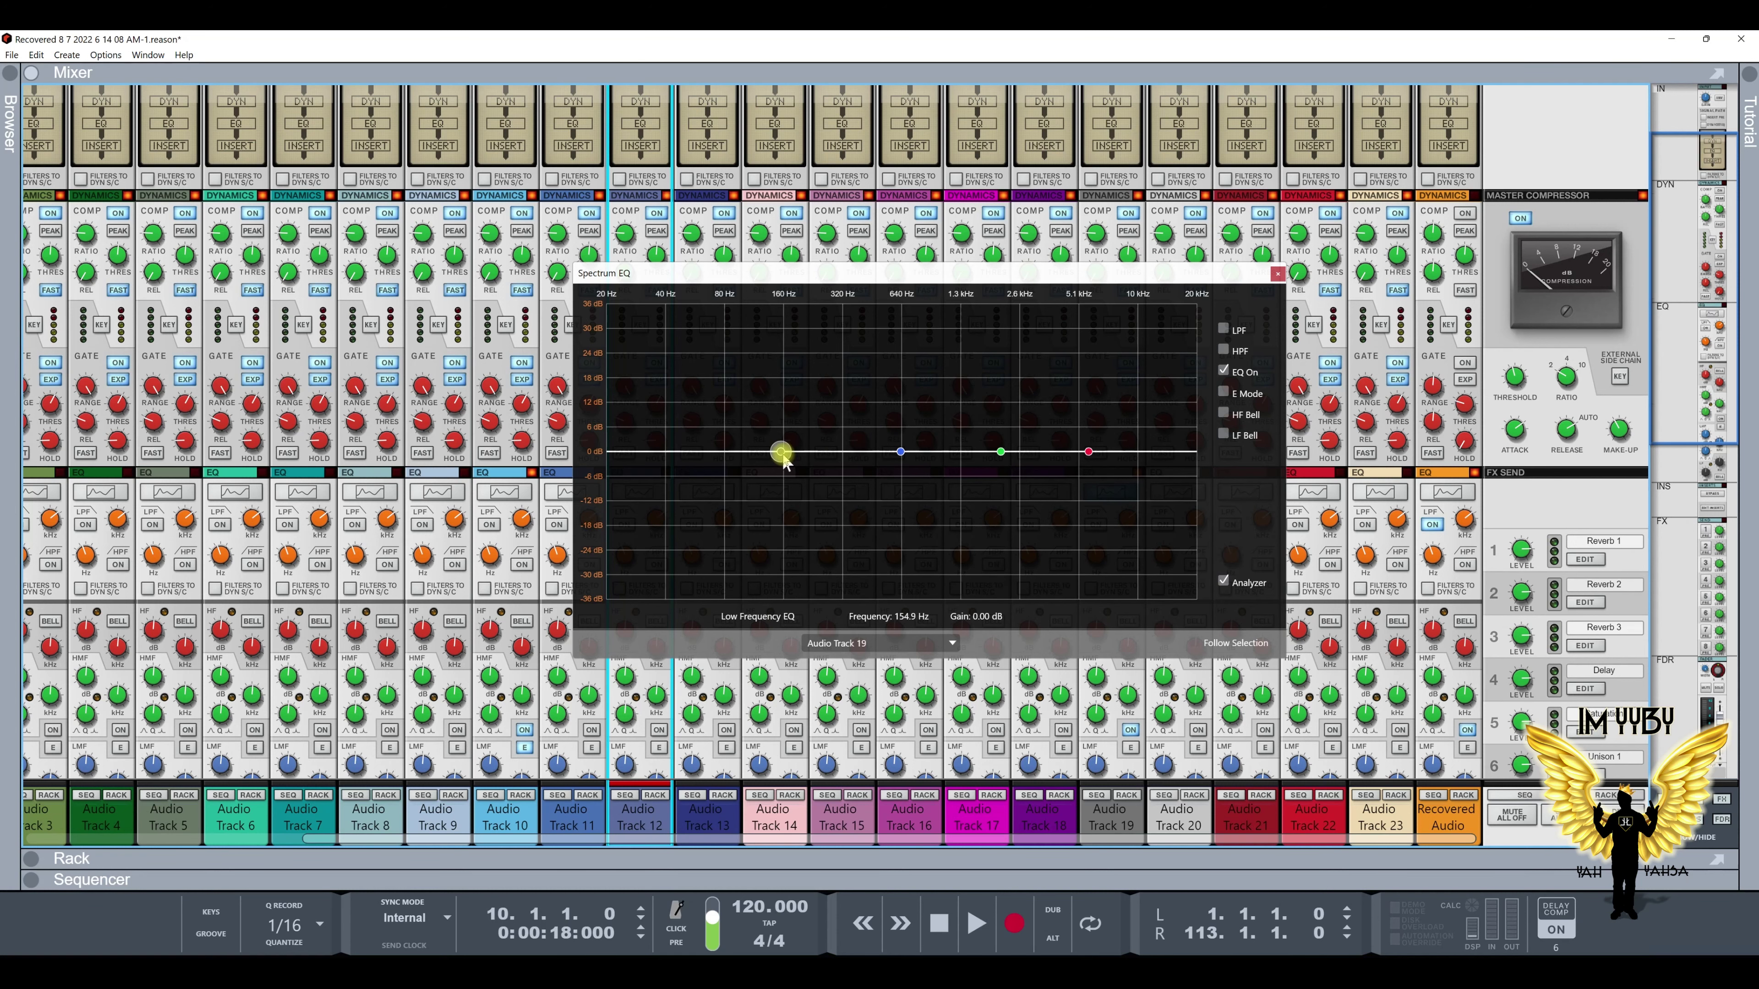
Lower the low band's frequency on Audio Track 19, try a high frequency boost of about 11.75 dB, and level the high band
mouse_move(784, 460)
mouse_down()
mouse_move(780, 500)
mouse_move(769, 454)
mouse_up()
drag(1089, 452, 1085, 407)
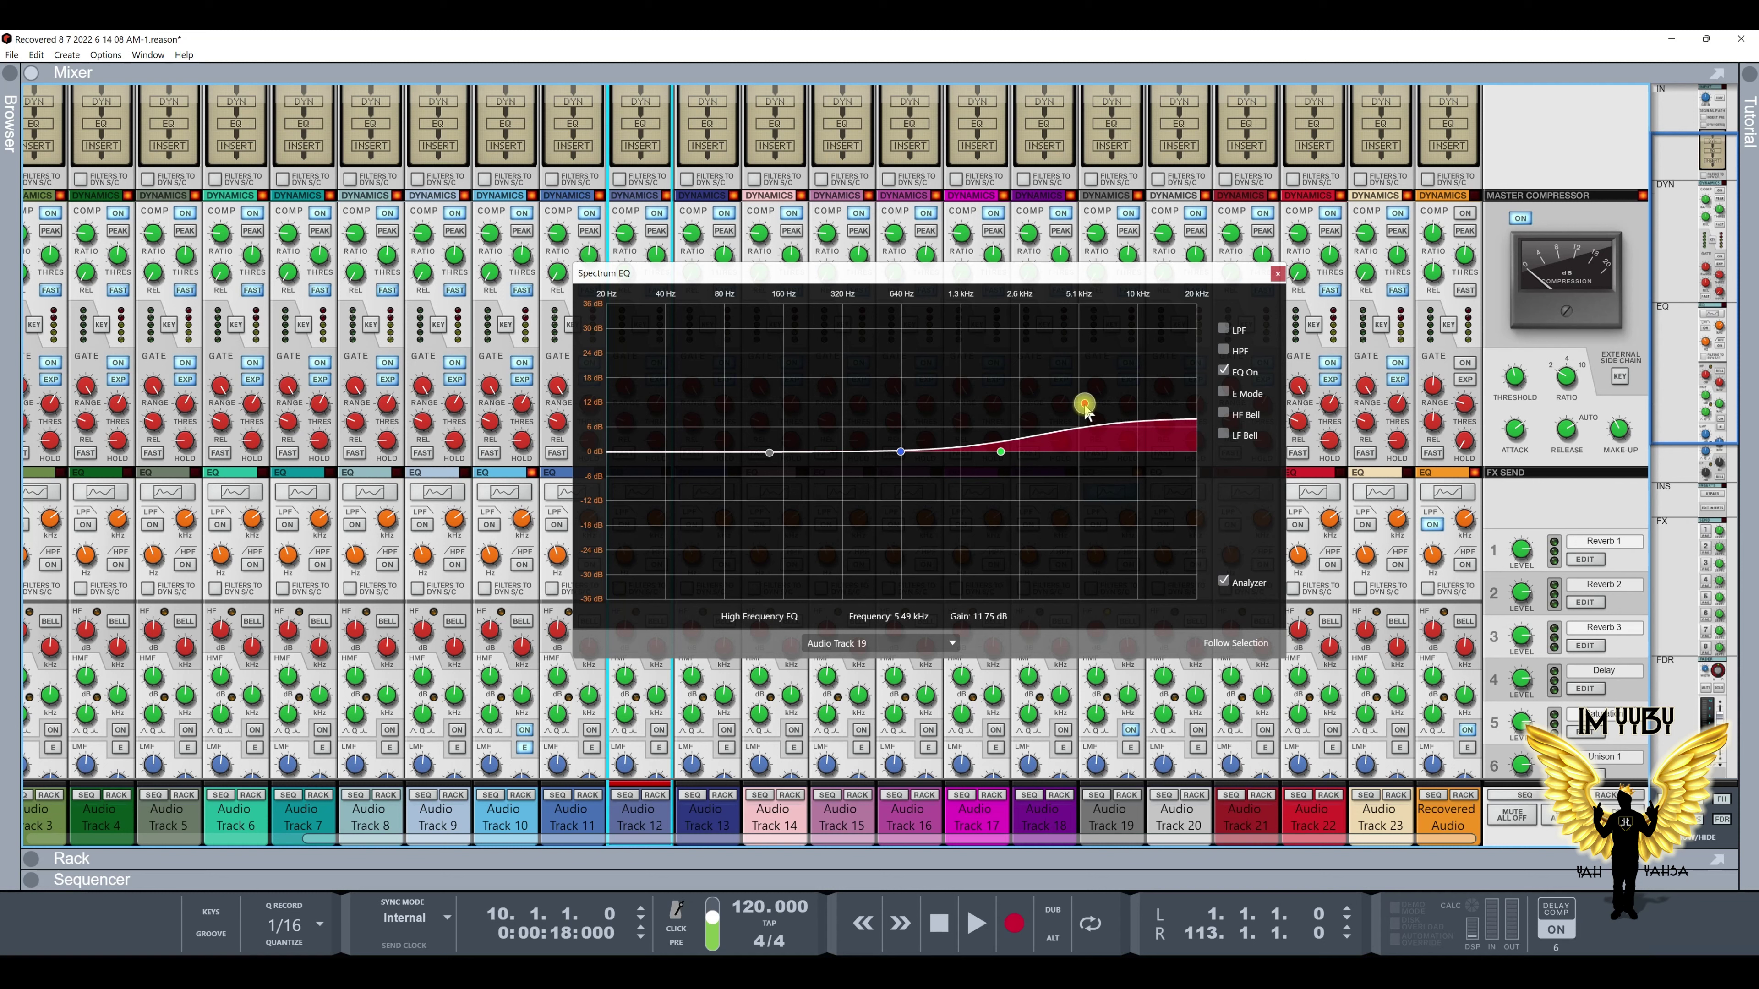
drag(1085, 409, 1087, 453)
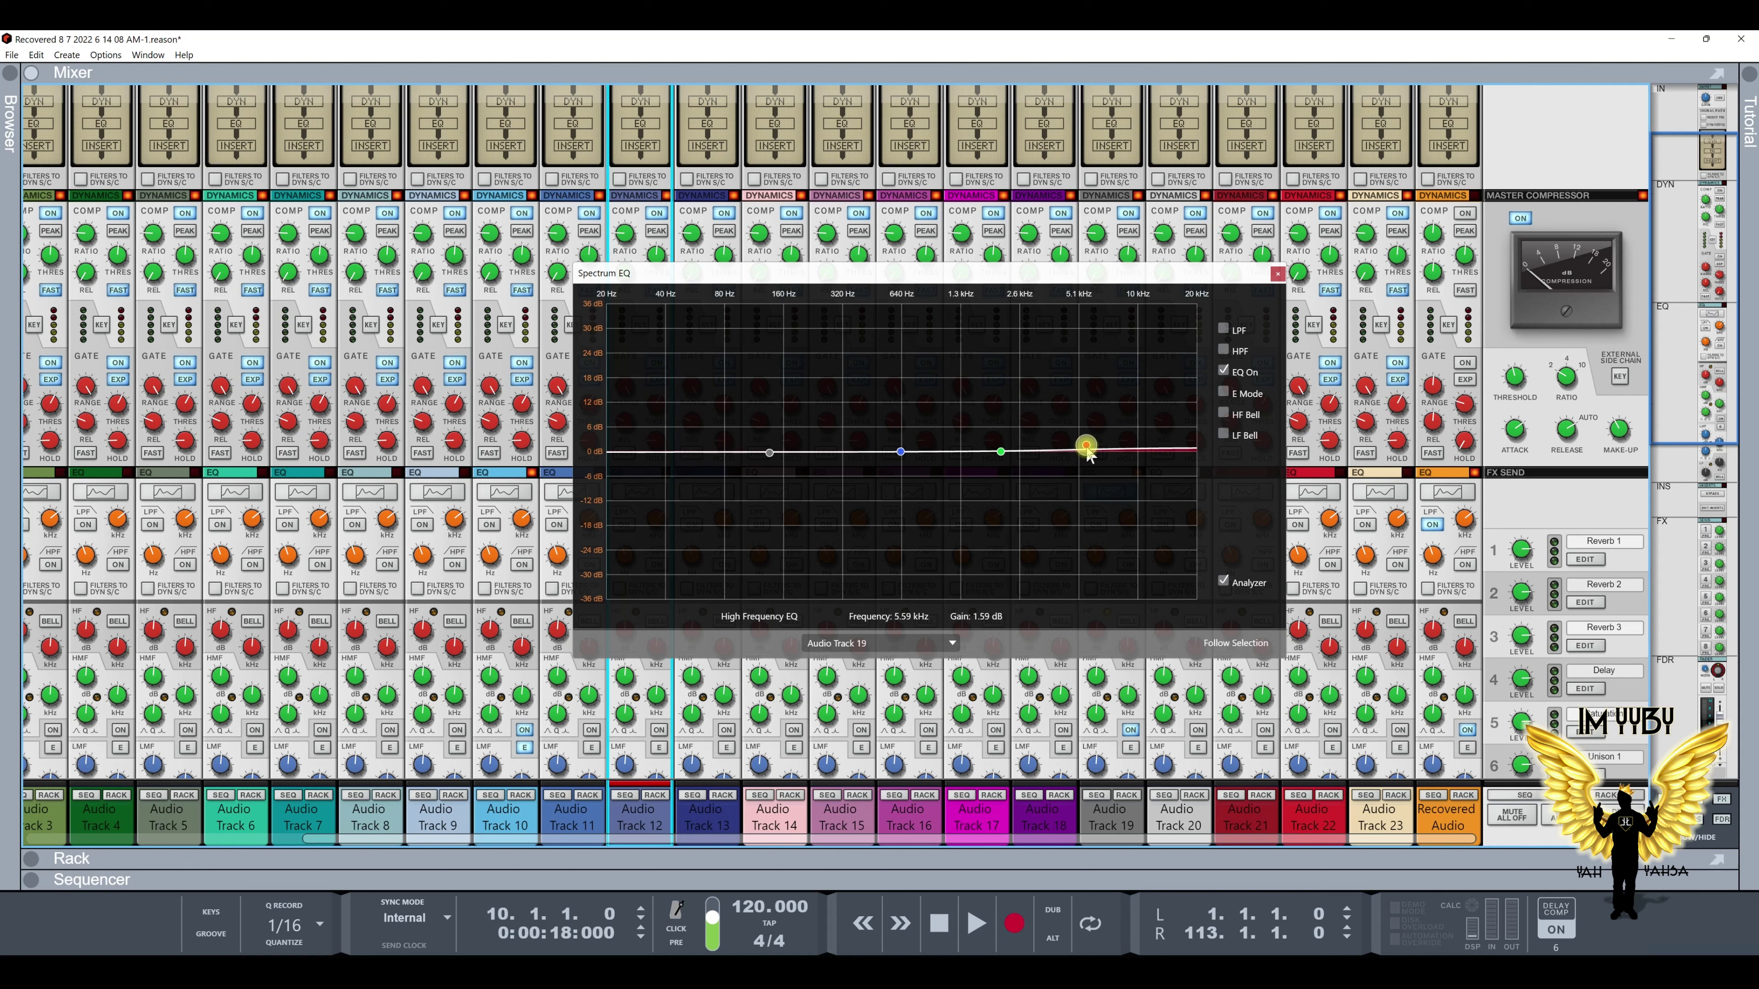
drag(1089, 454, 1089, 460)
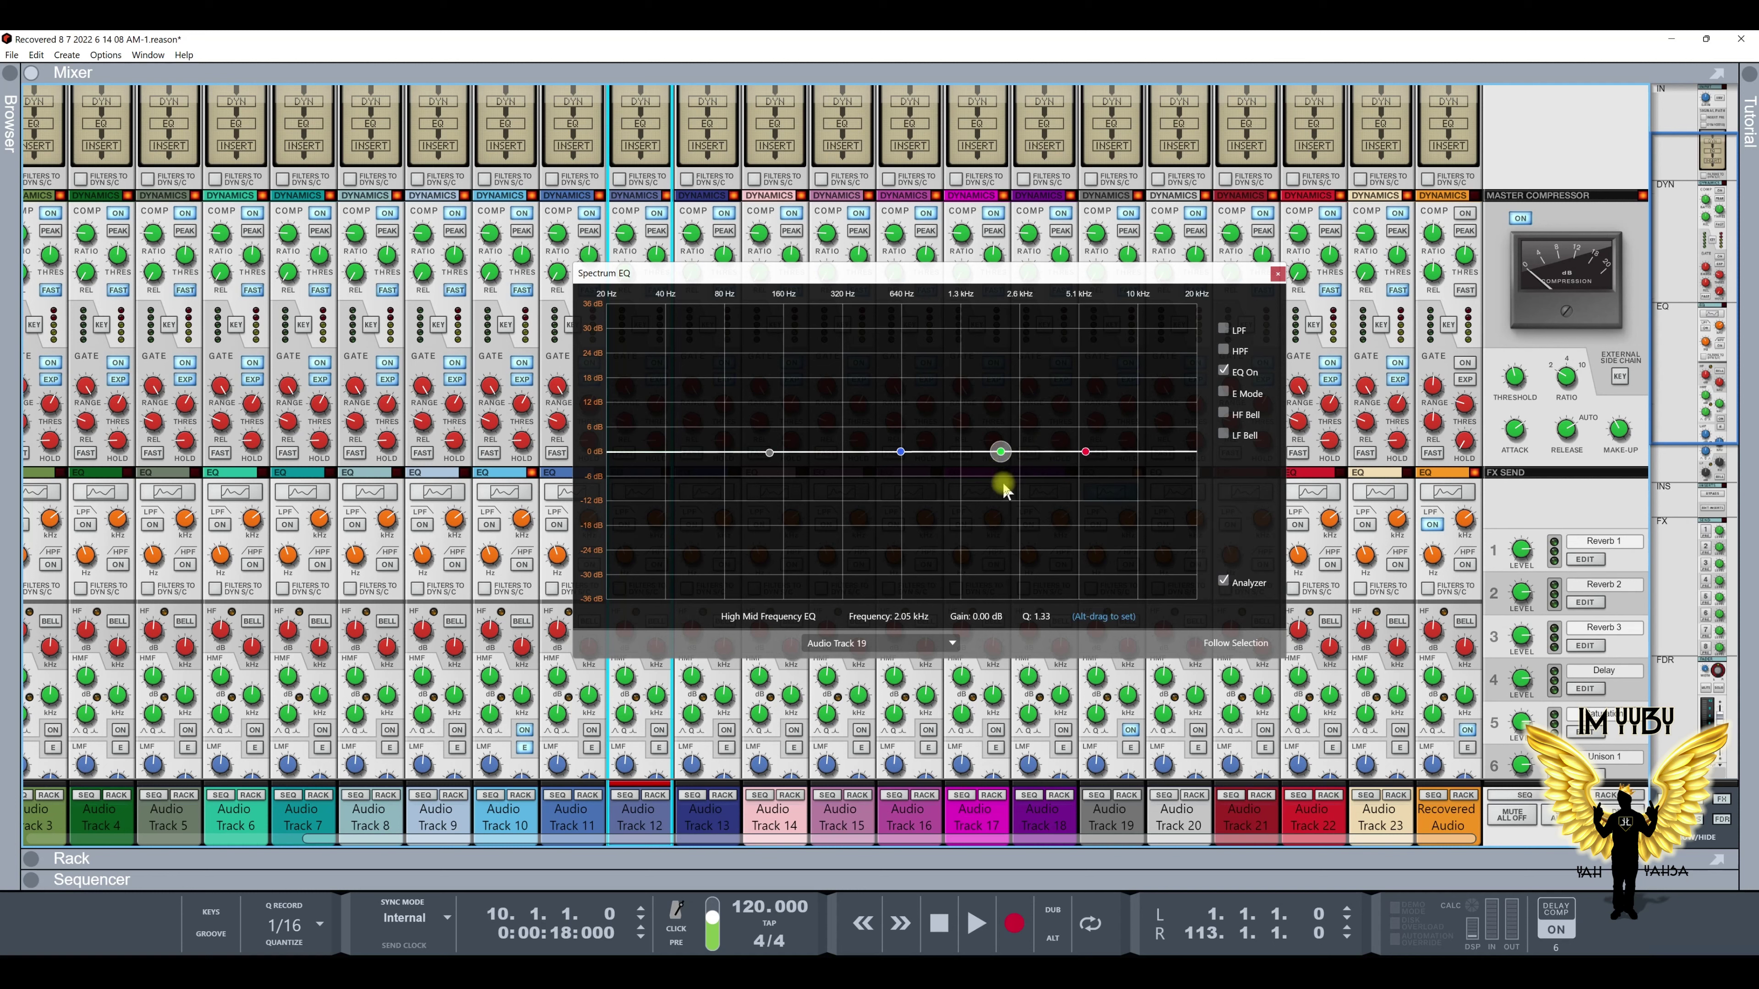
Show the rack with the effects browser open, and unfold Audio Track 13 along with its insert effects area
drag(902, 279, 867, 316)
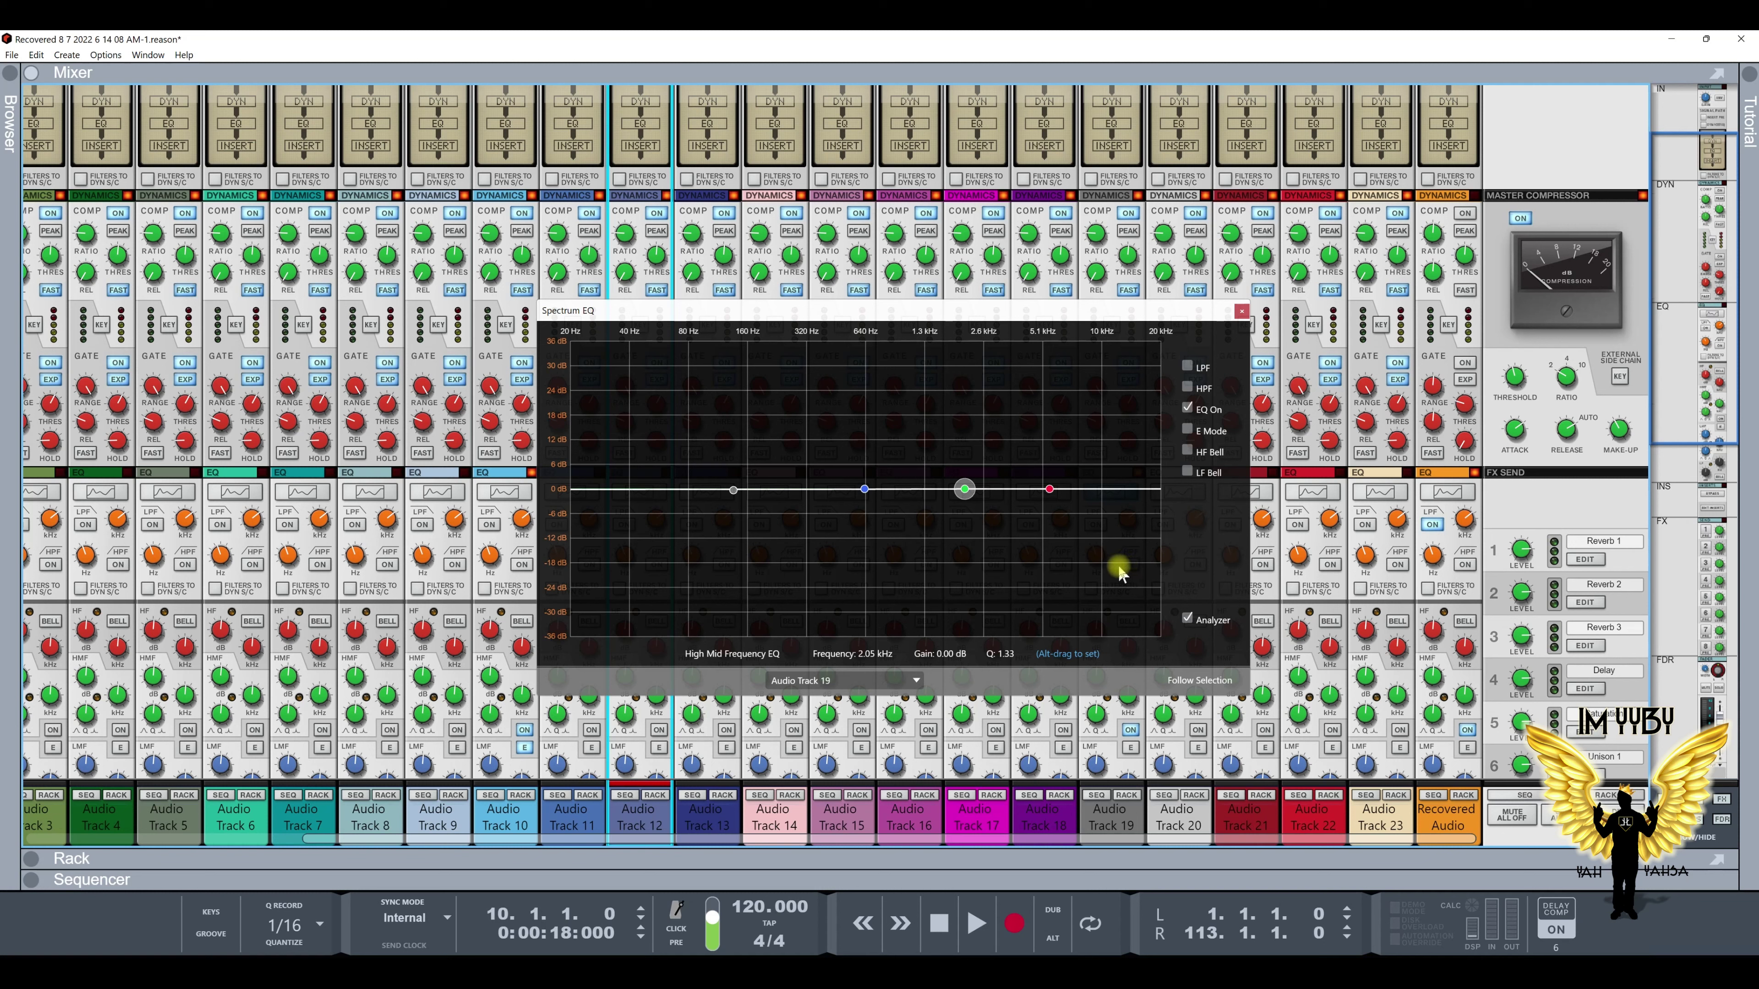
click(628, 859)
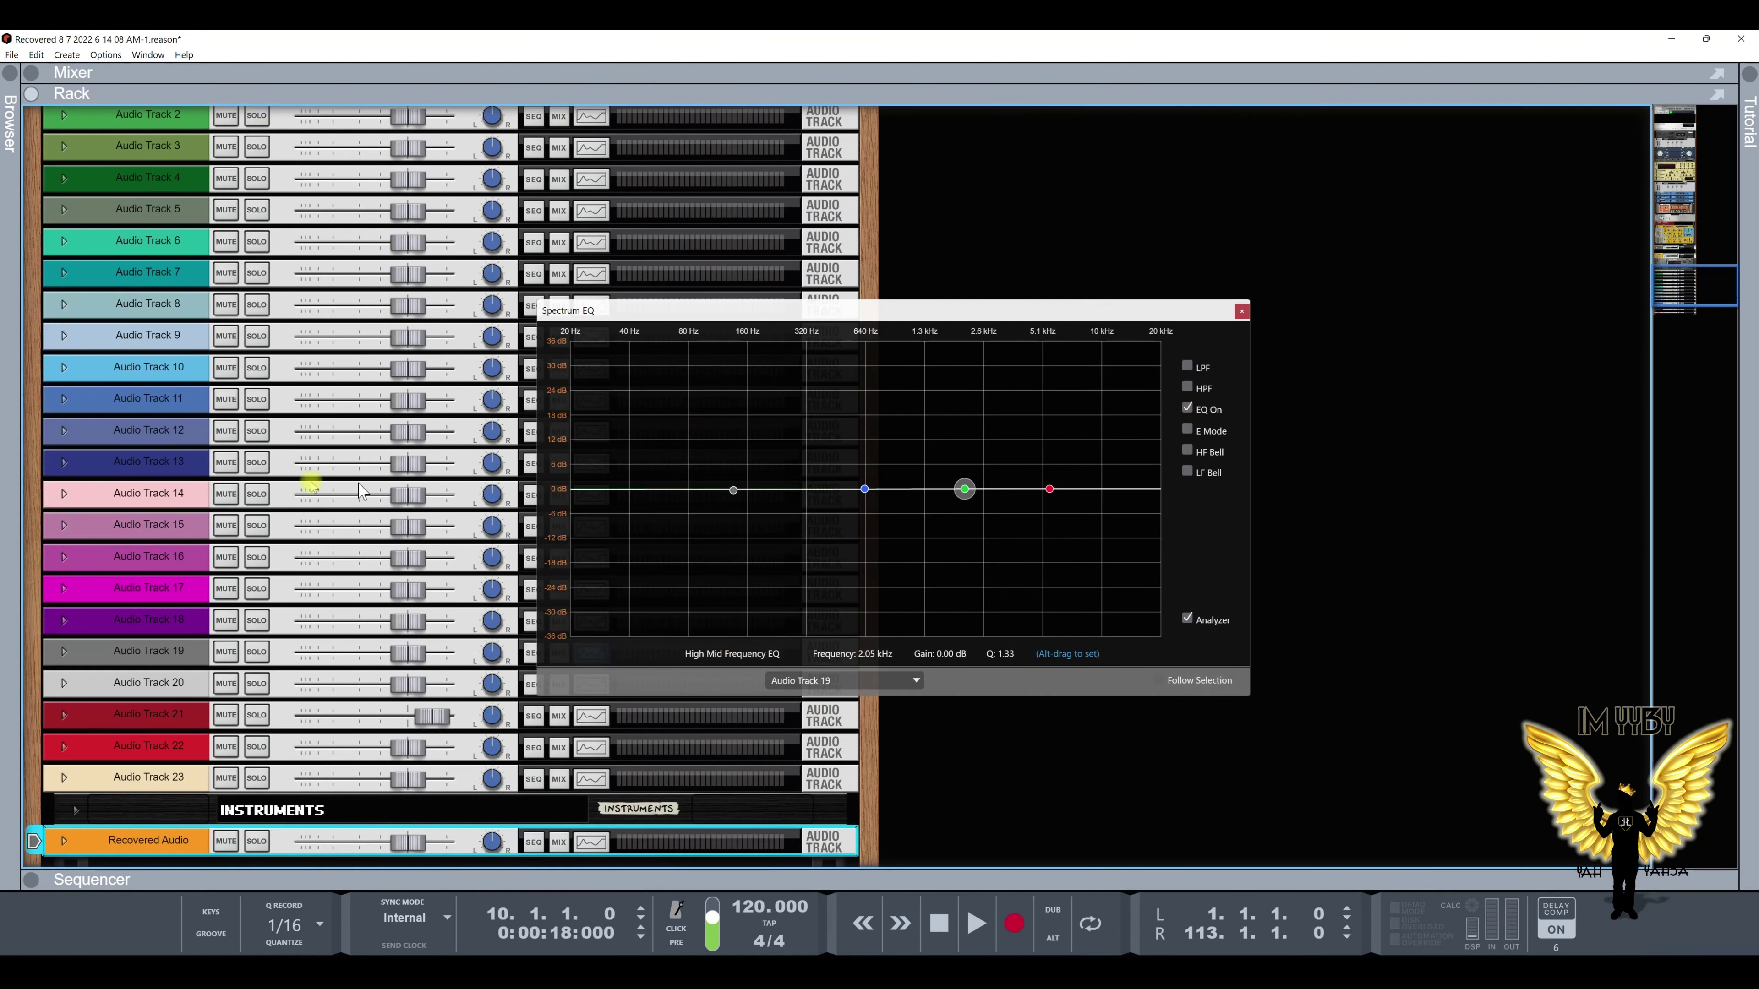
click(182, 465)
click(63, 462)
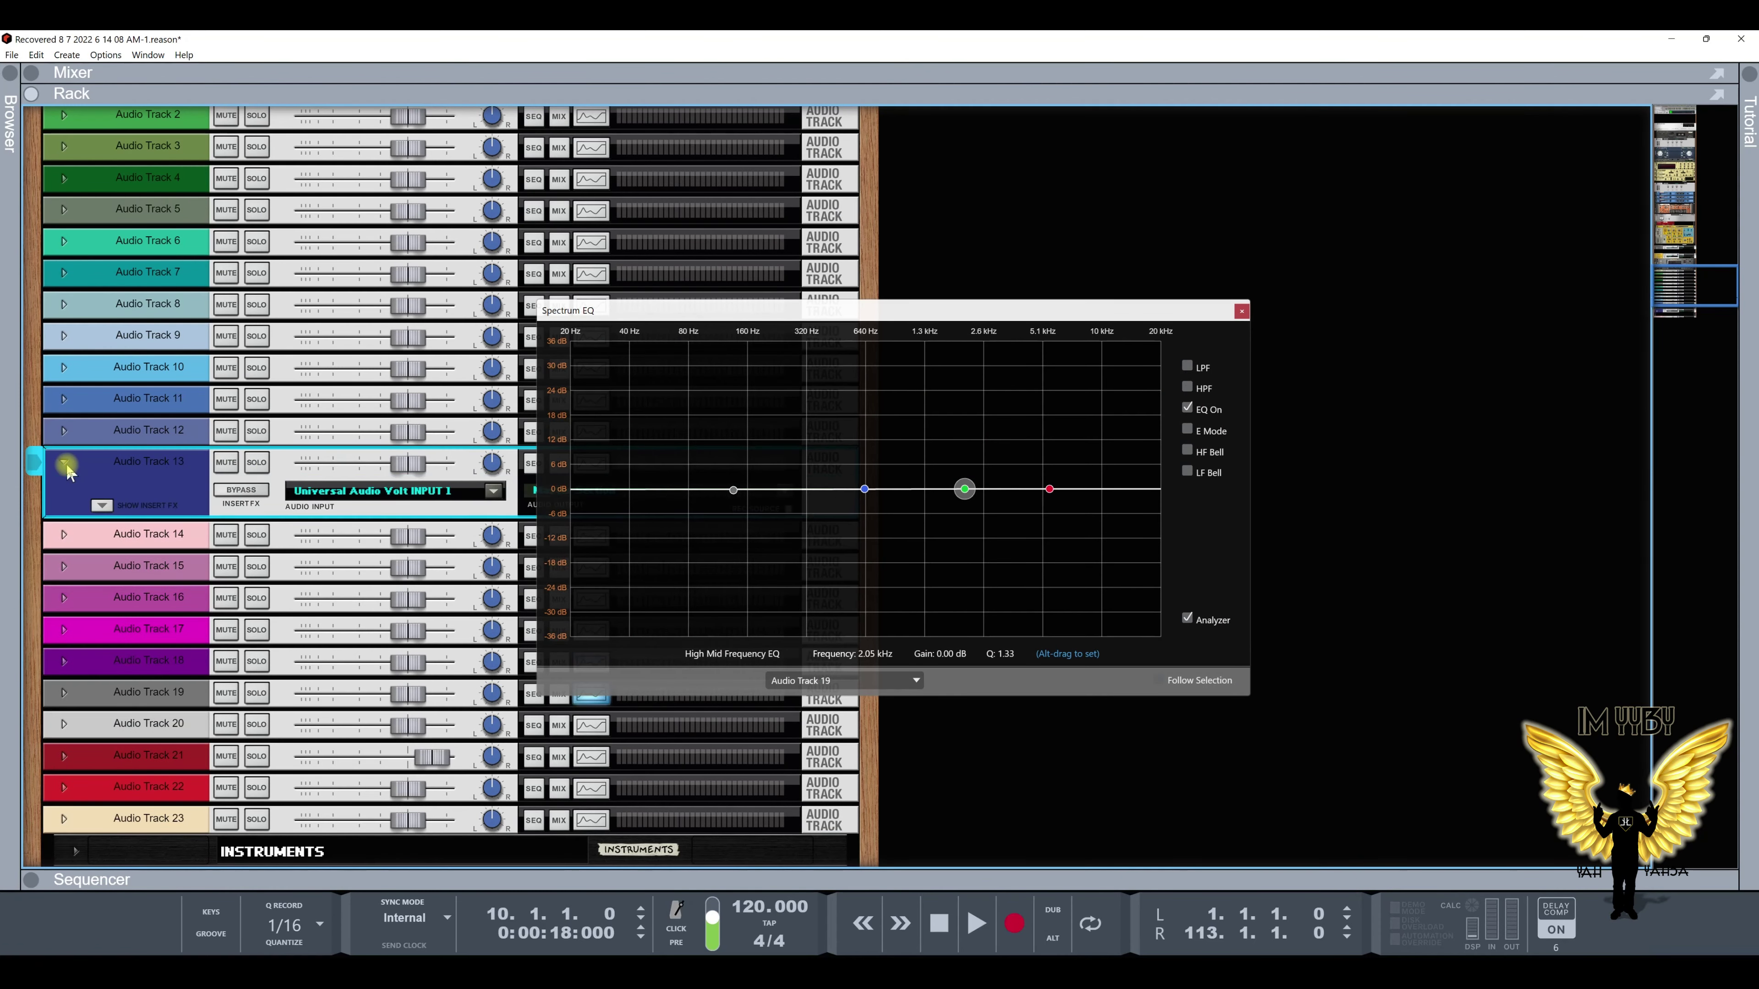
click(10, 111)
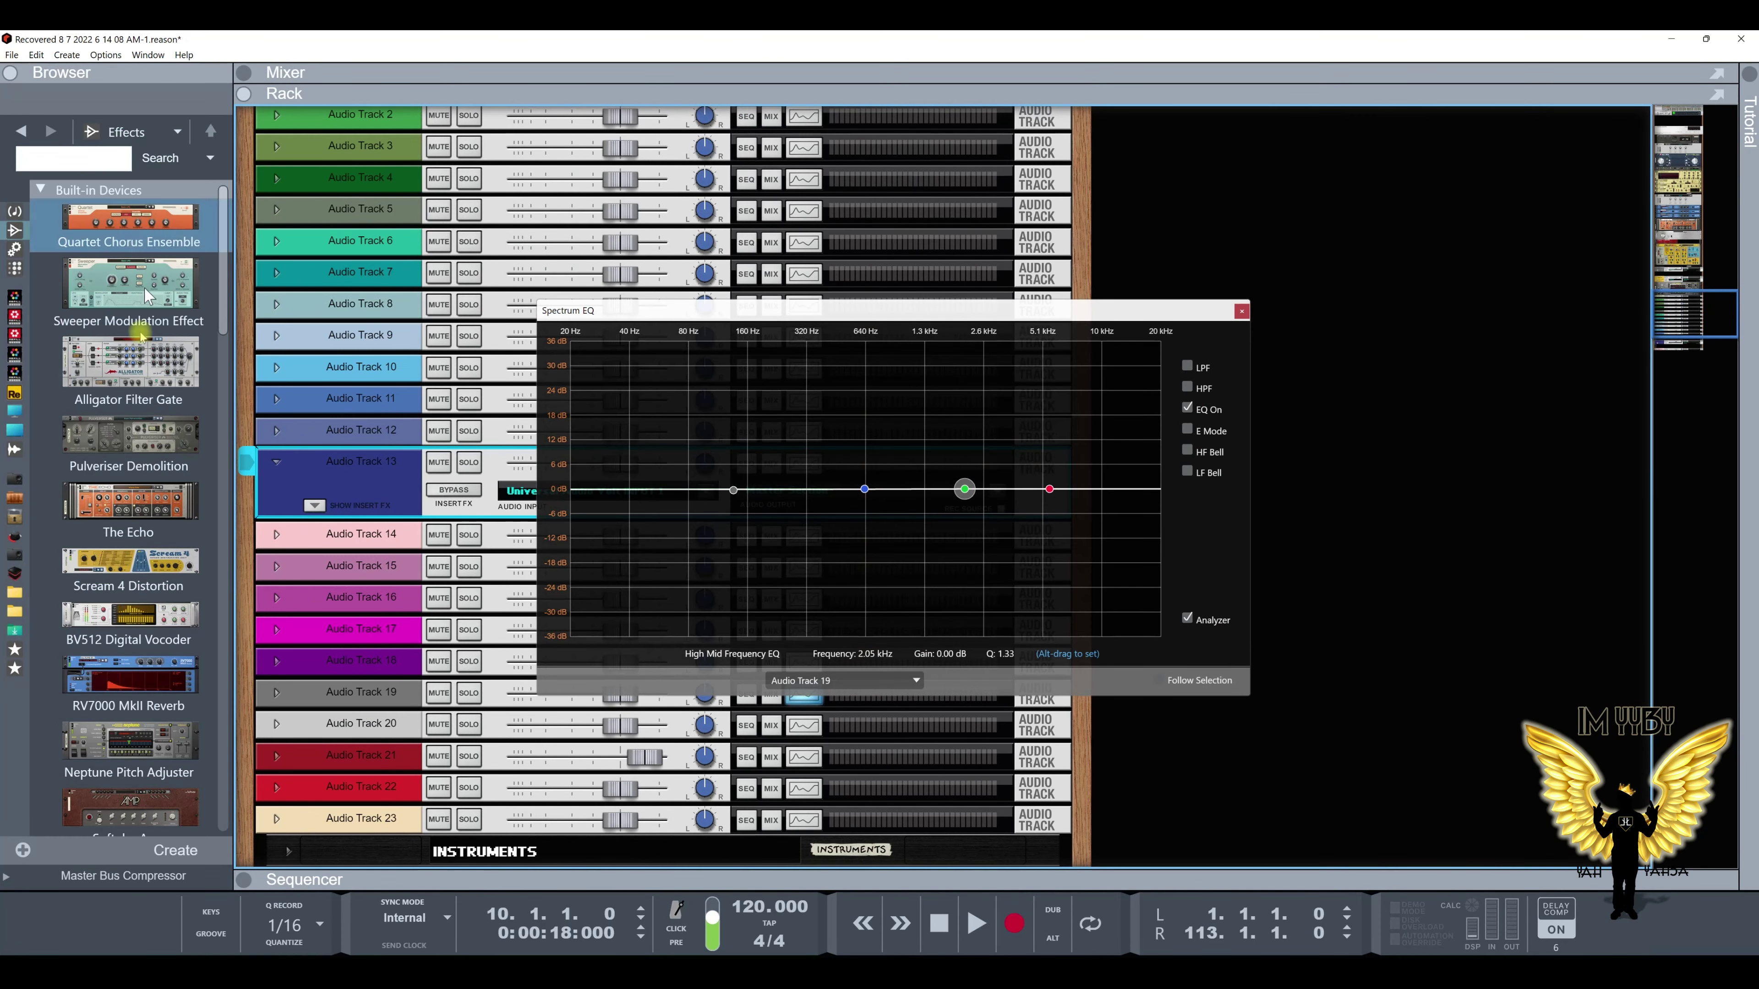
click(310, 501)
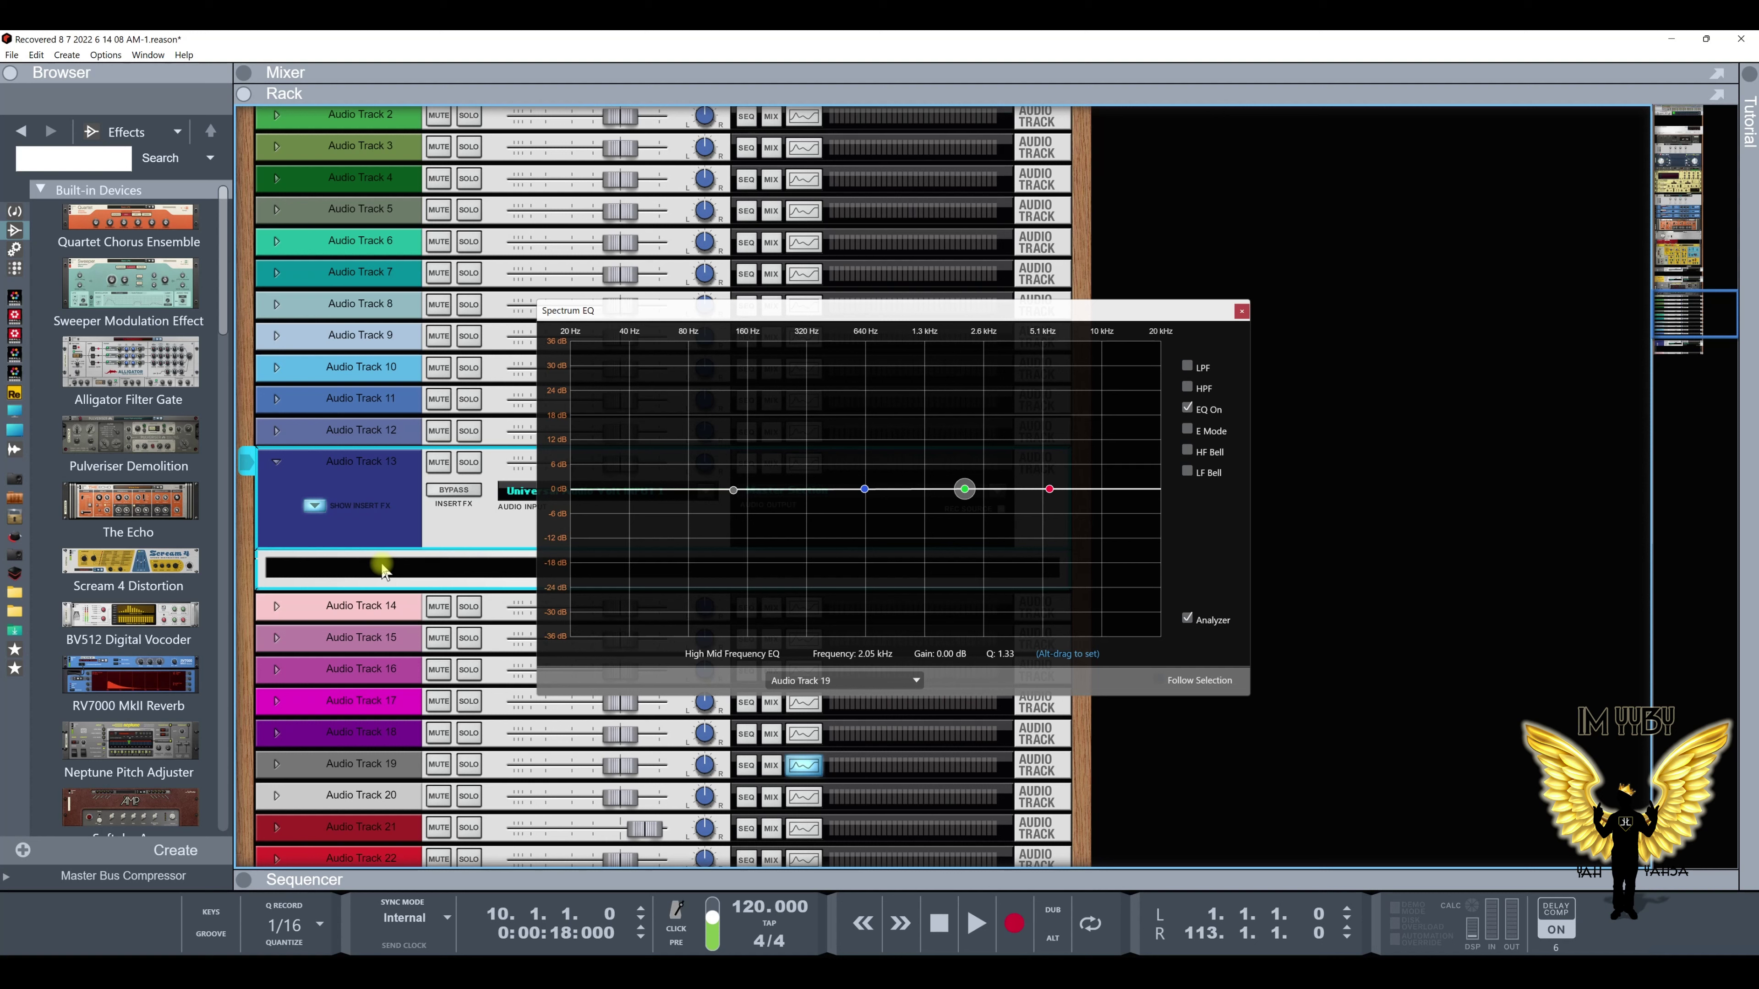
Browse the built-in effects down to the PEQ-2 Two Band Parametric EQ and reposition the Spectrum EQ window higher over the rack
scroll(174, 534, down, 10)
scroll(174, 534, down, 5)
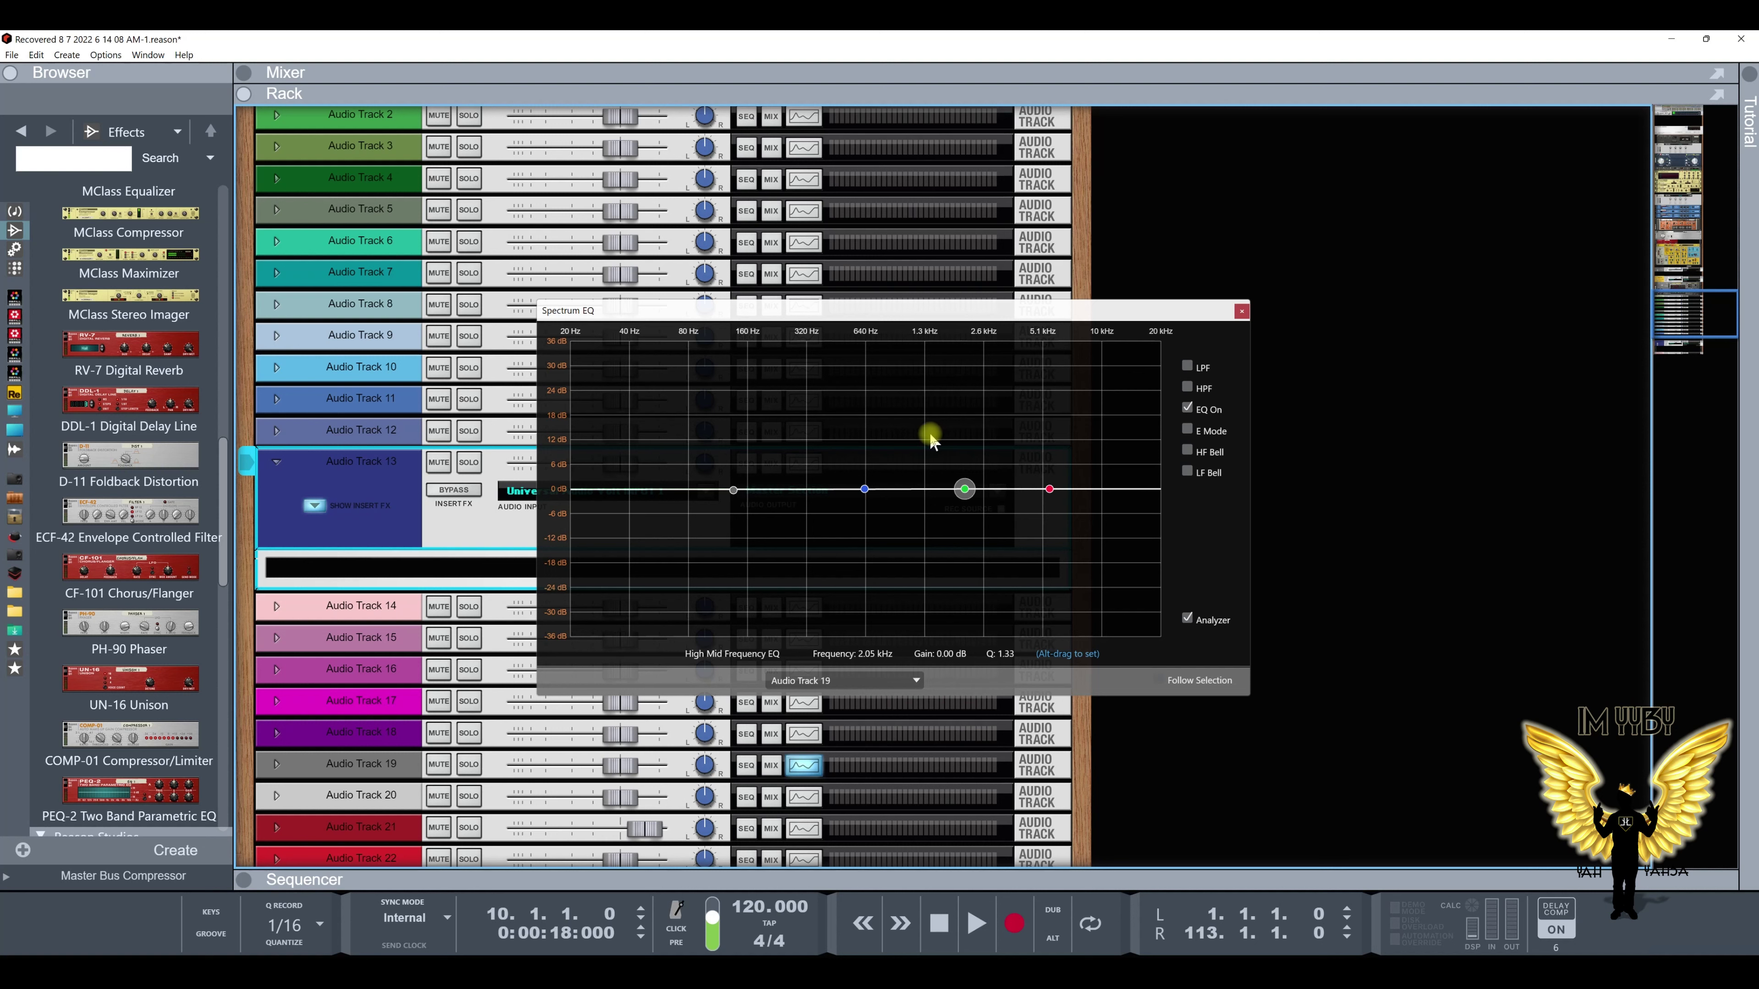
drag(819, 307, 848, 256)
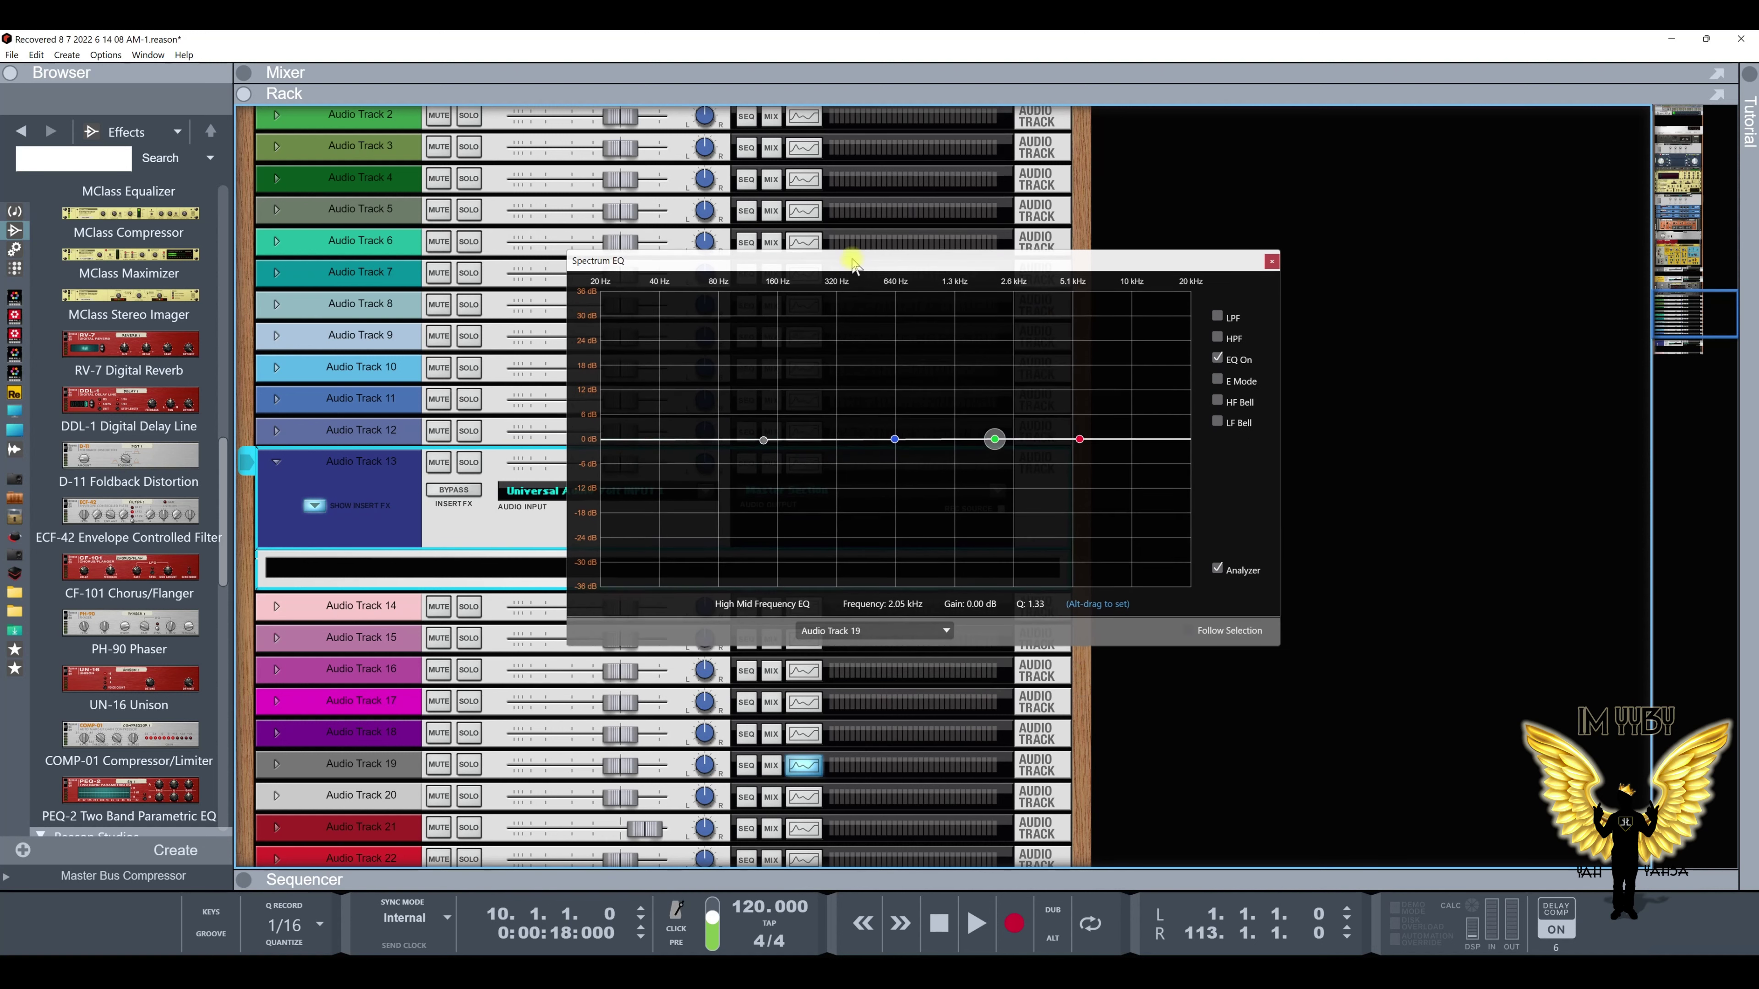